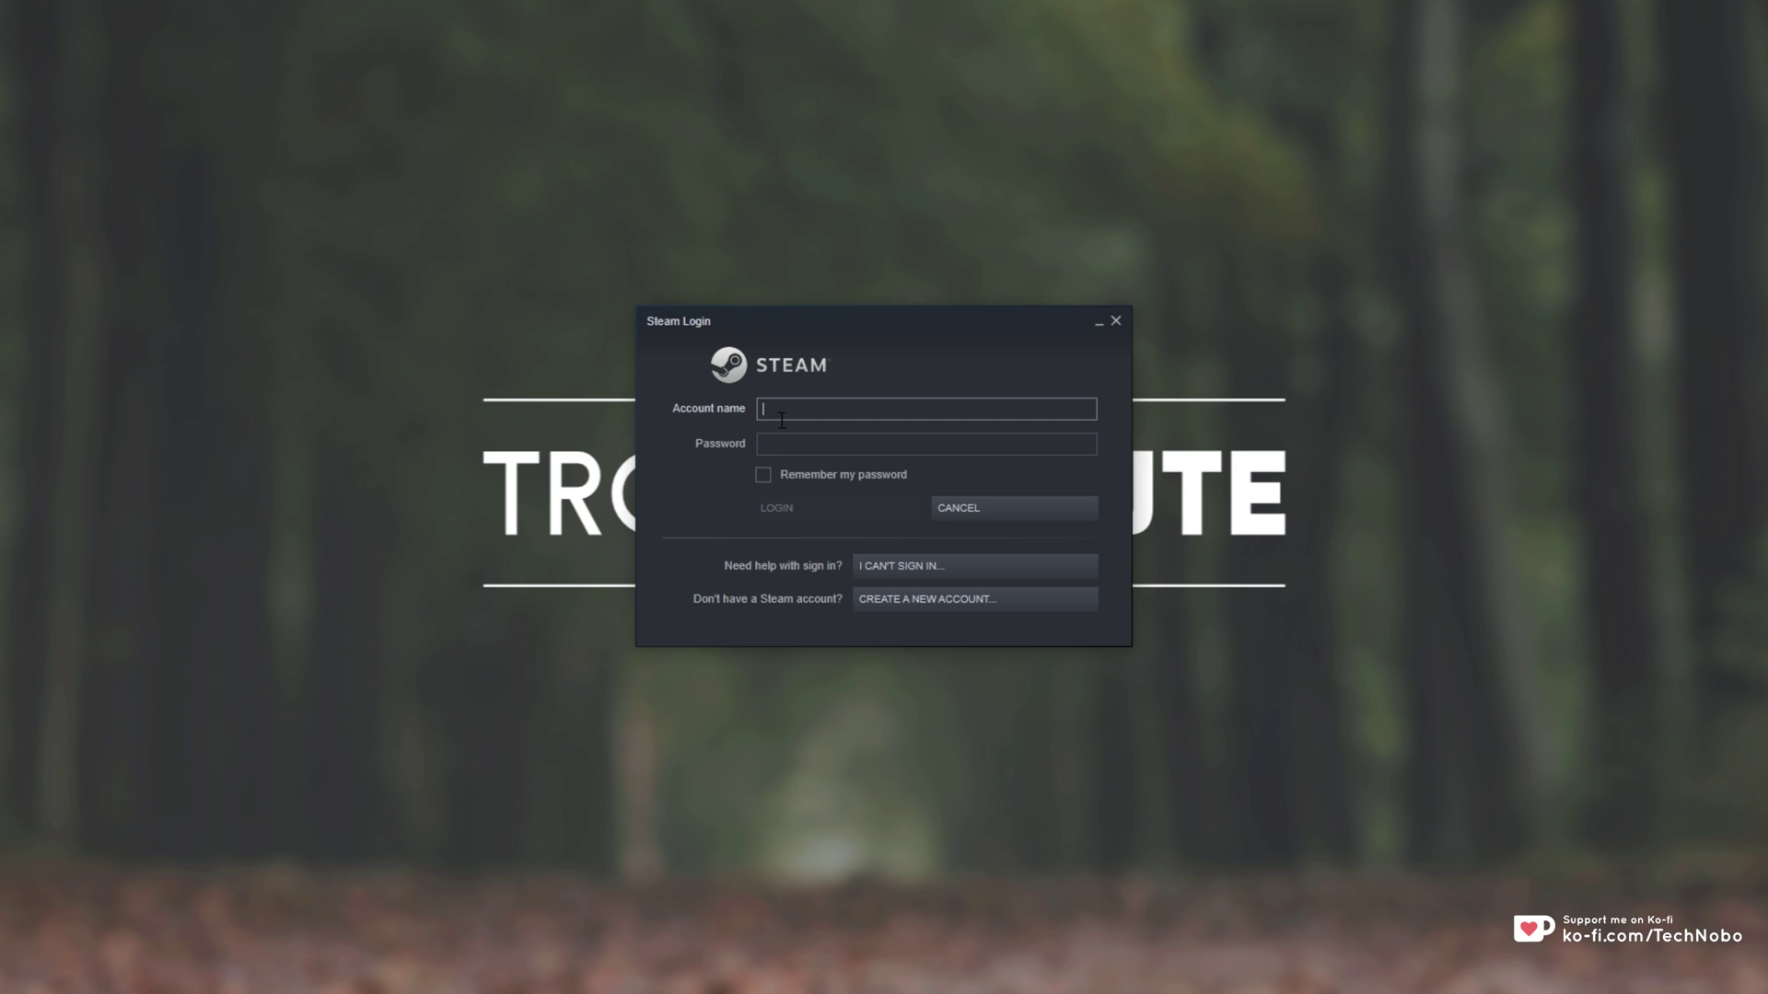
- Enable Remember my password, sign in to the Steam account, and open the game library
left_click(763, 475)
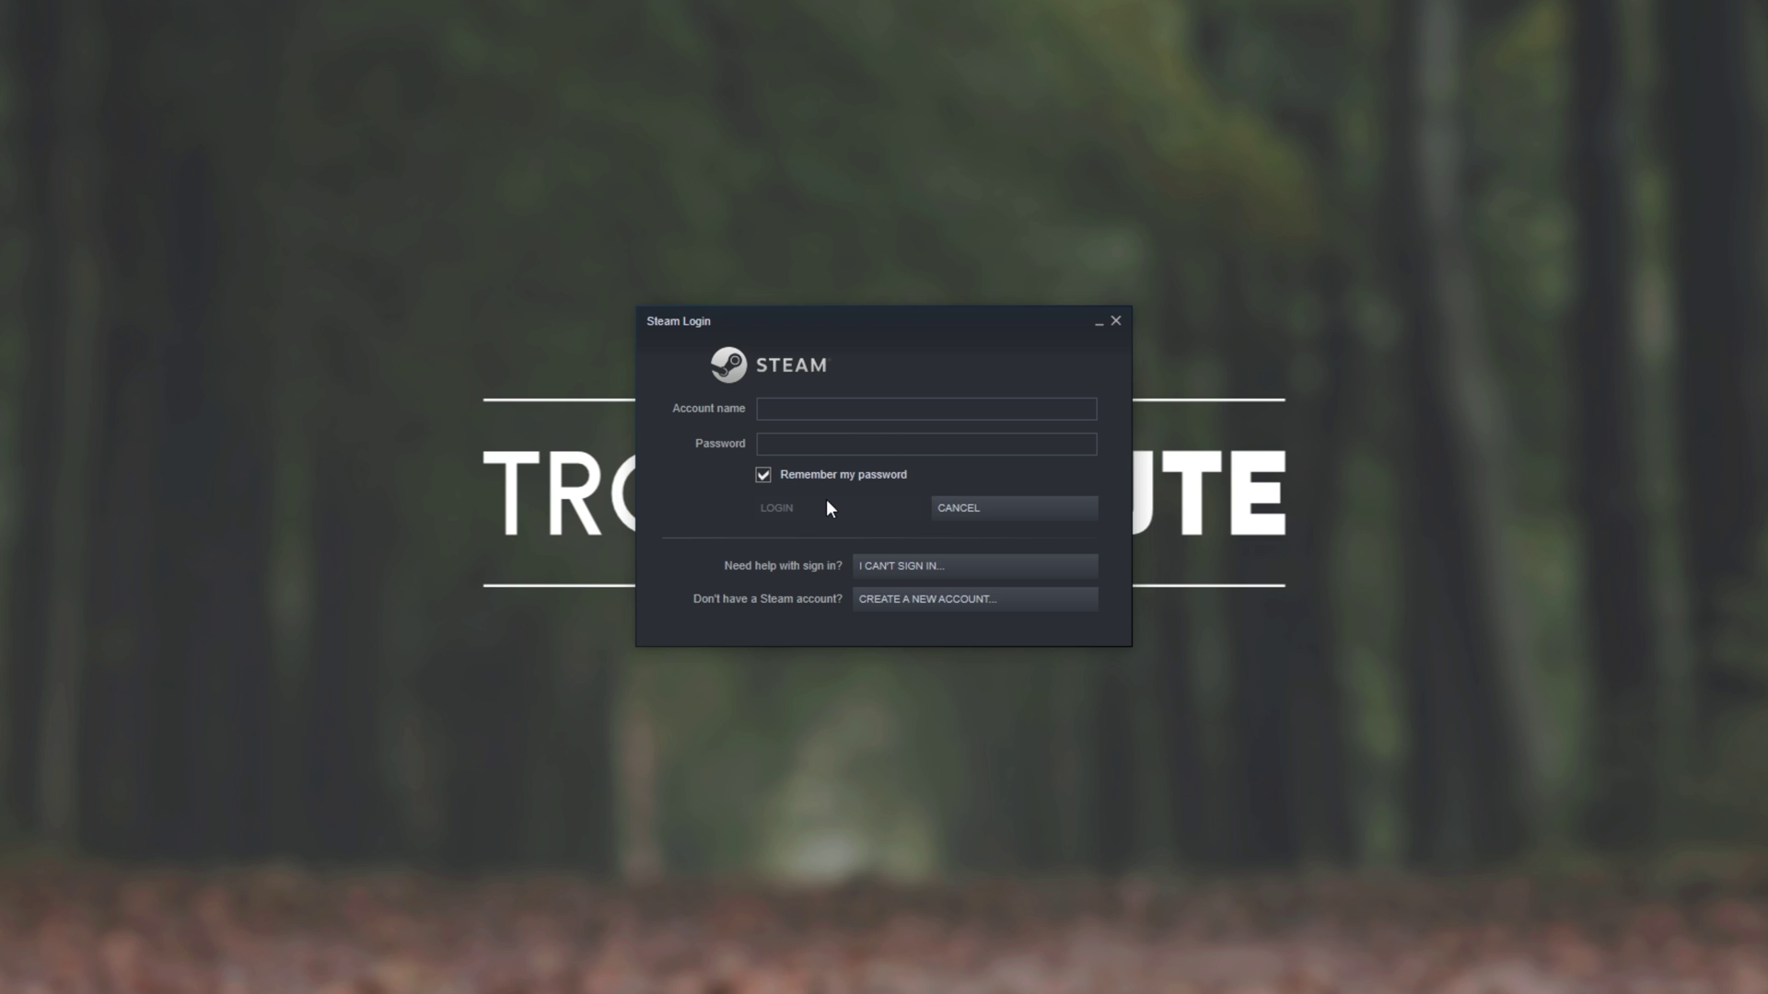
left_click(900, 405)
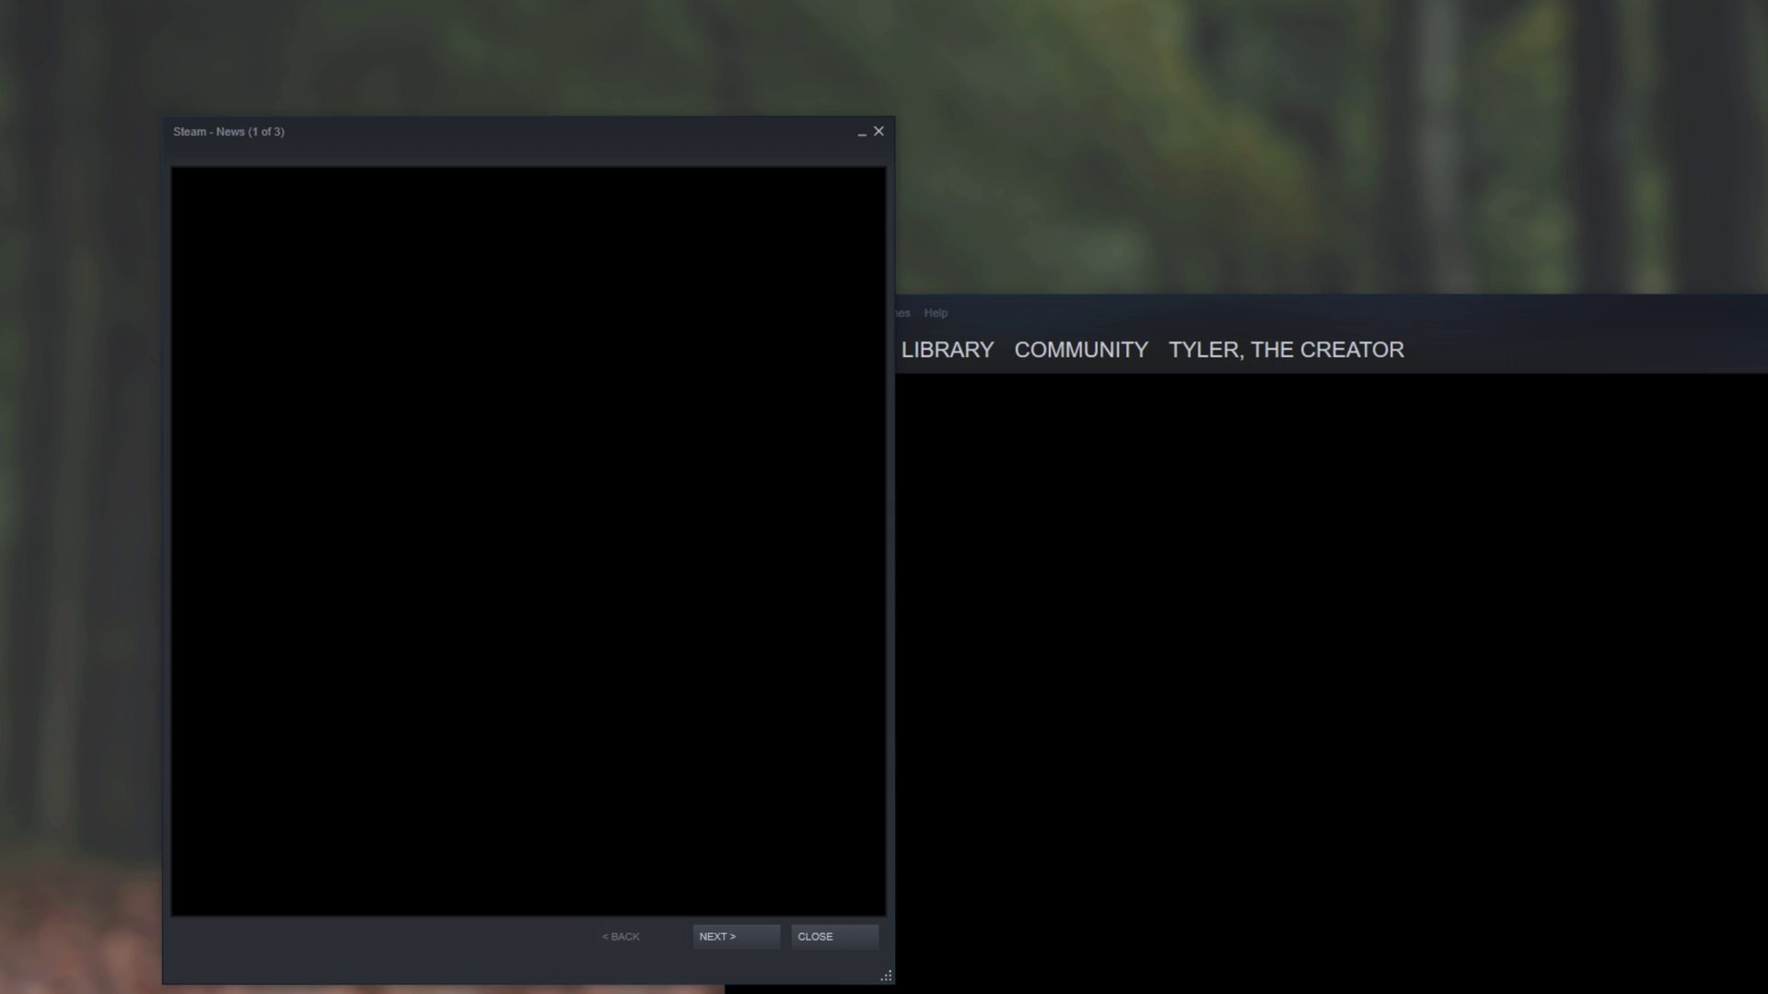
left_click(990, 346)
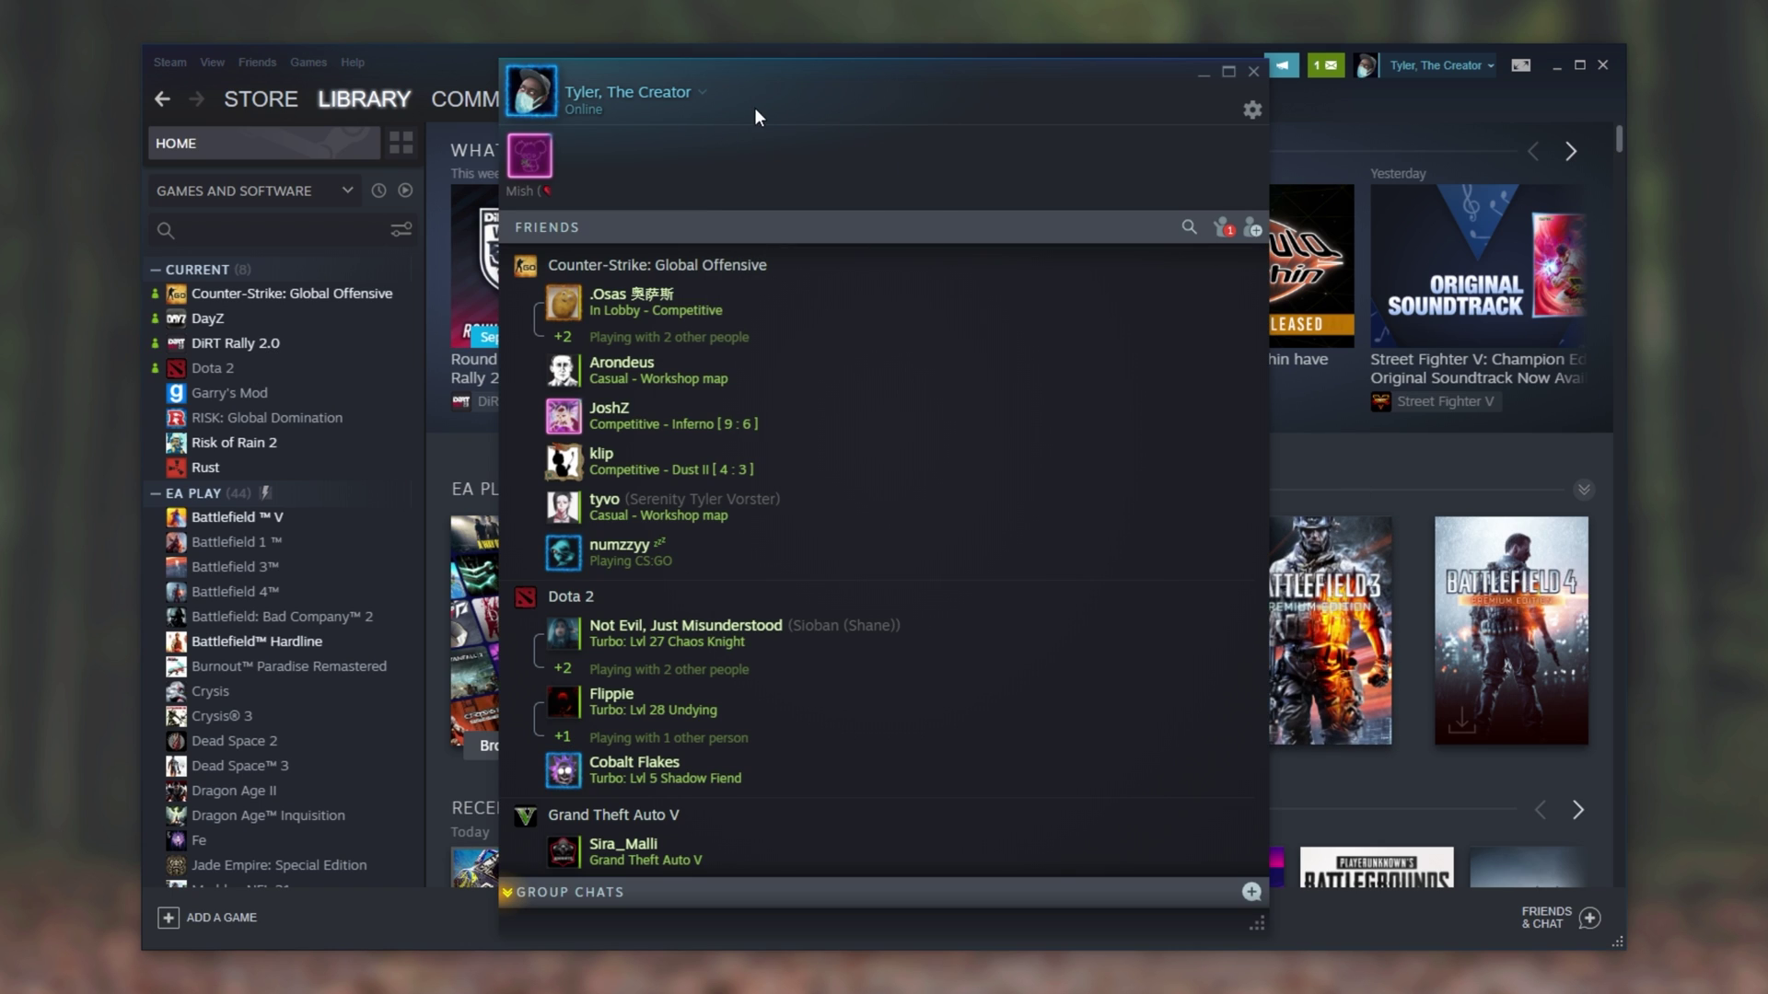
- View the friends status options and the Go Offline confirmation, and cancel without restarting in offline mode
left_click(703, 94)
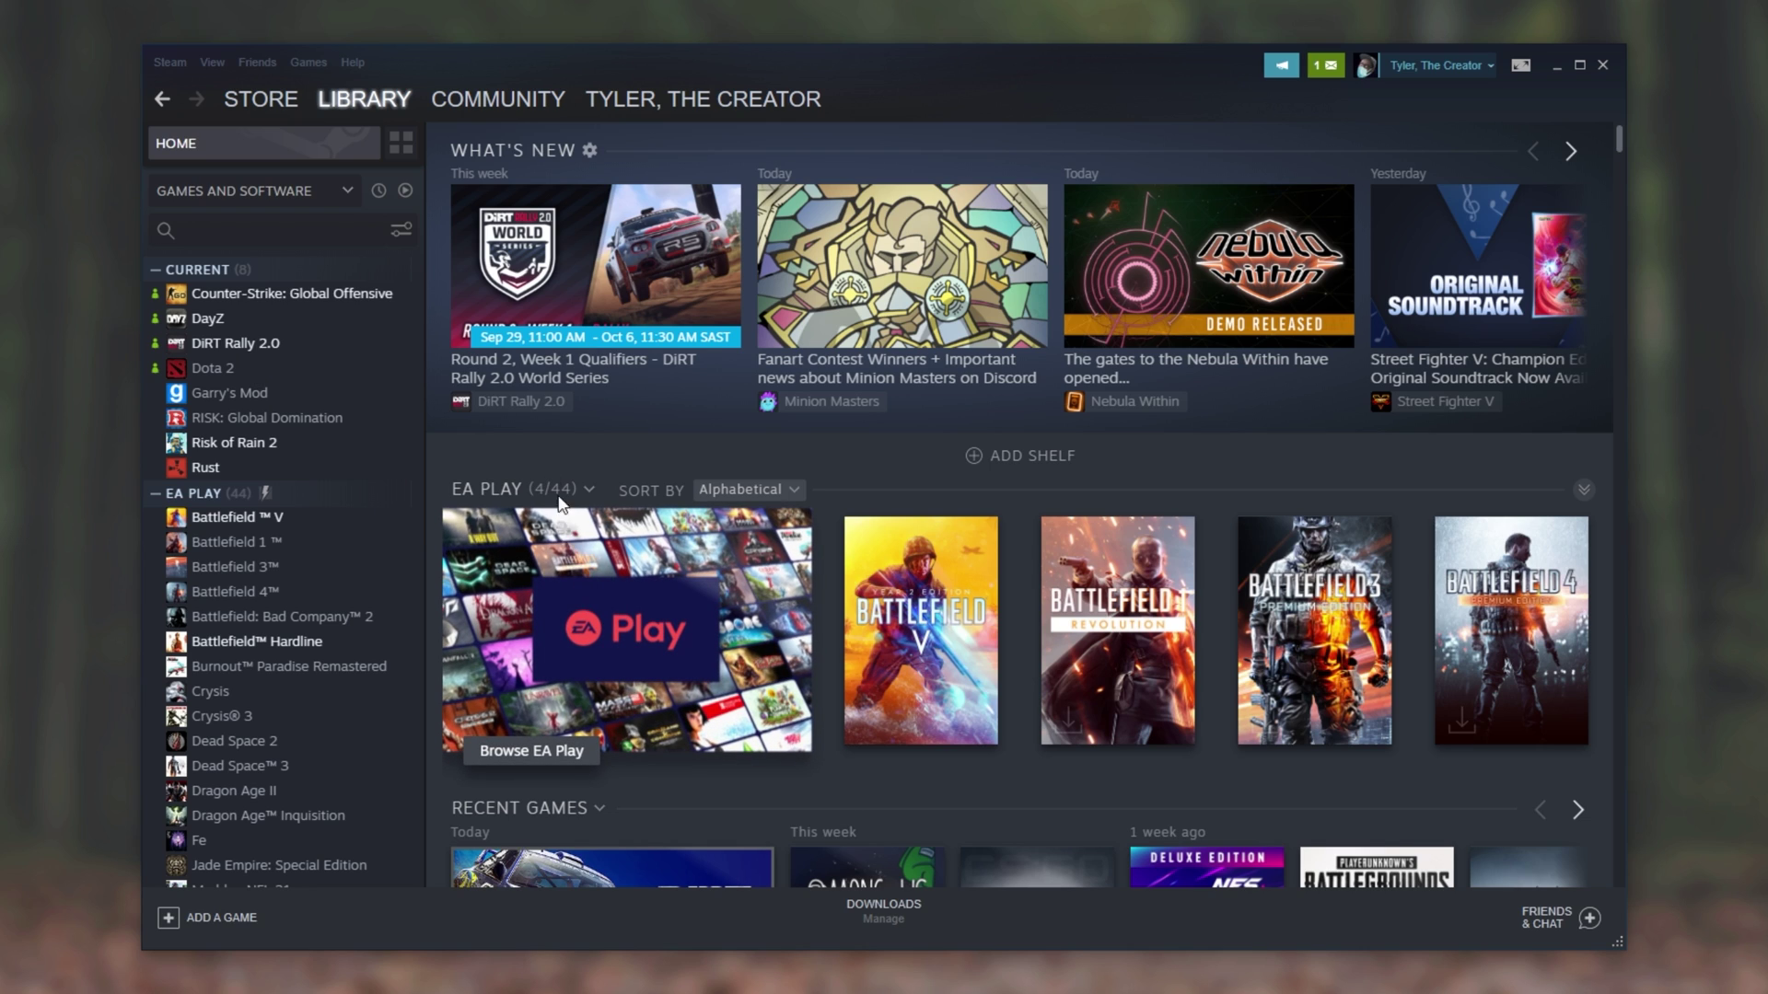
left_click(174, 62)
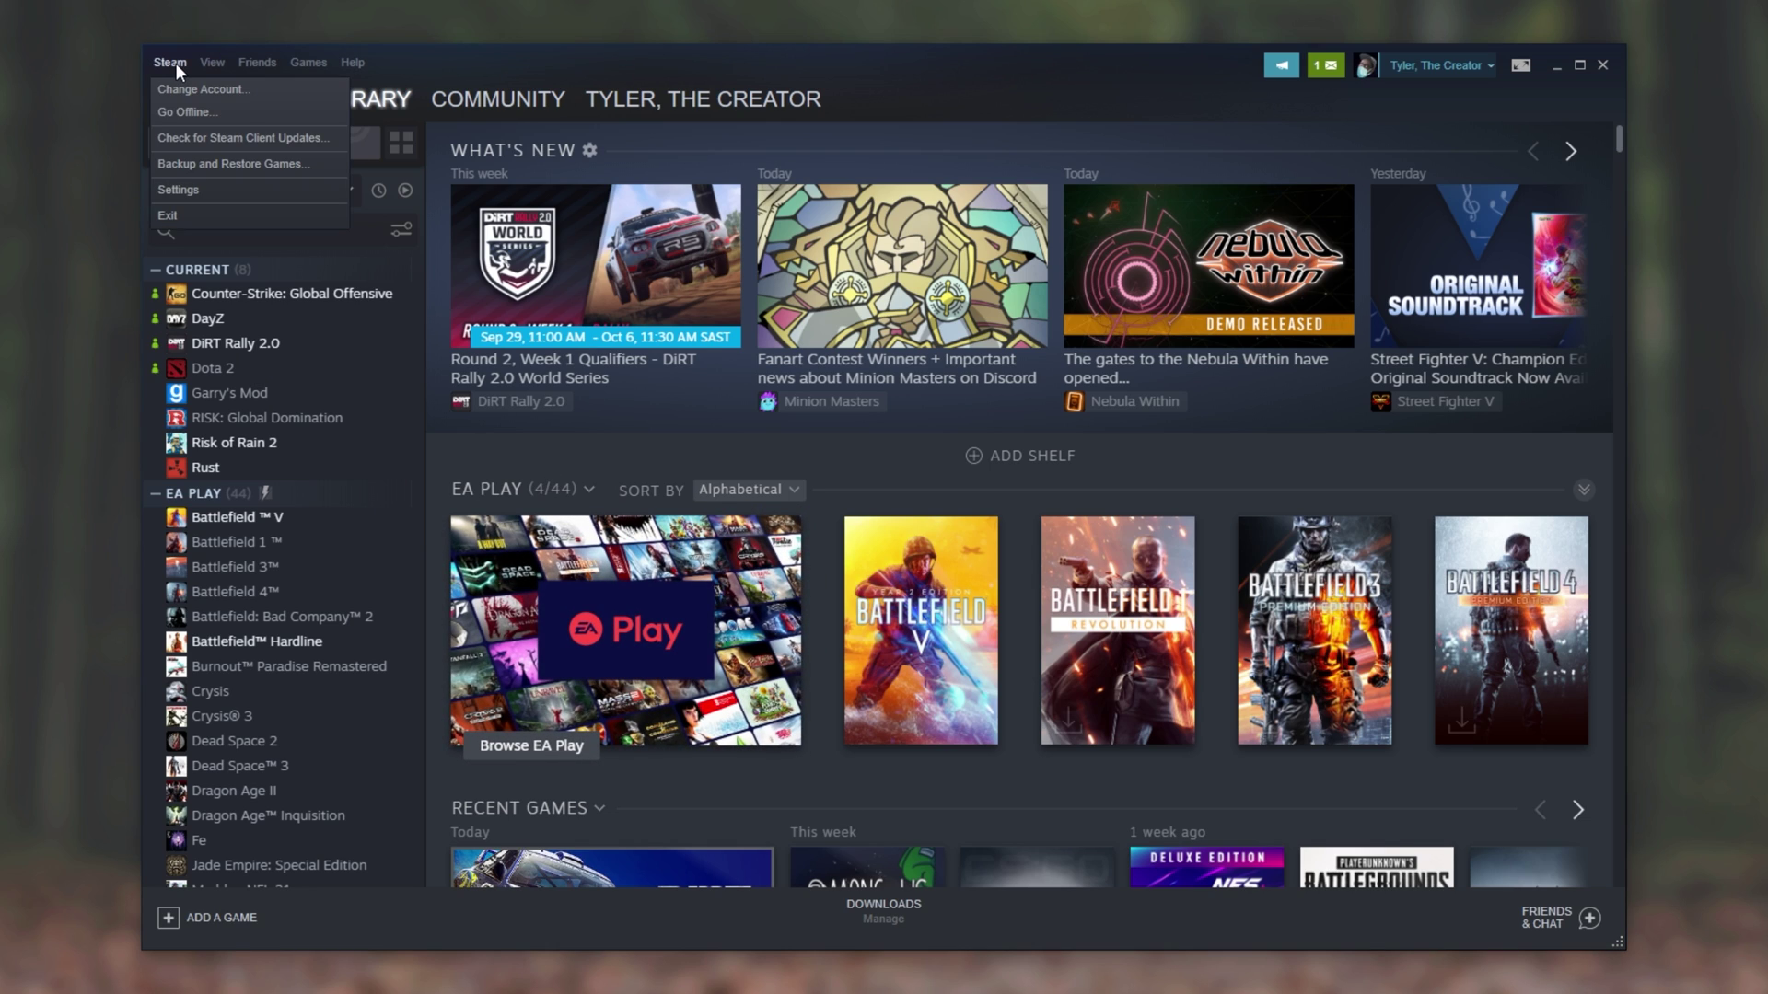
left_click(196, 114)
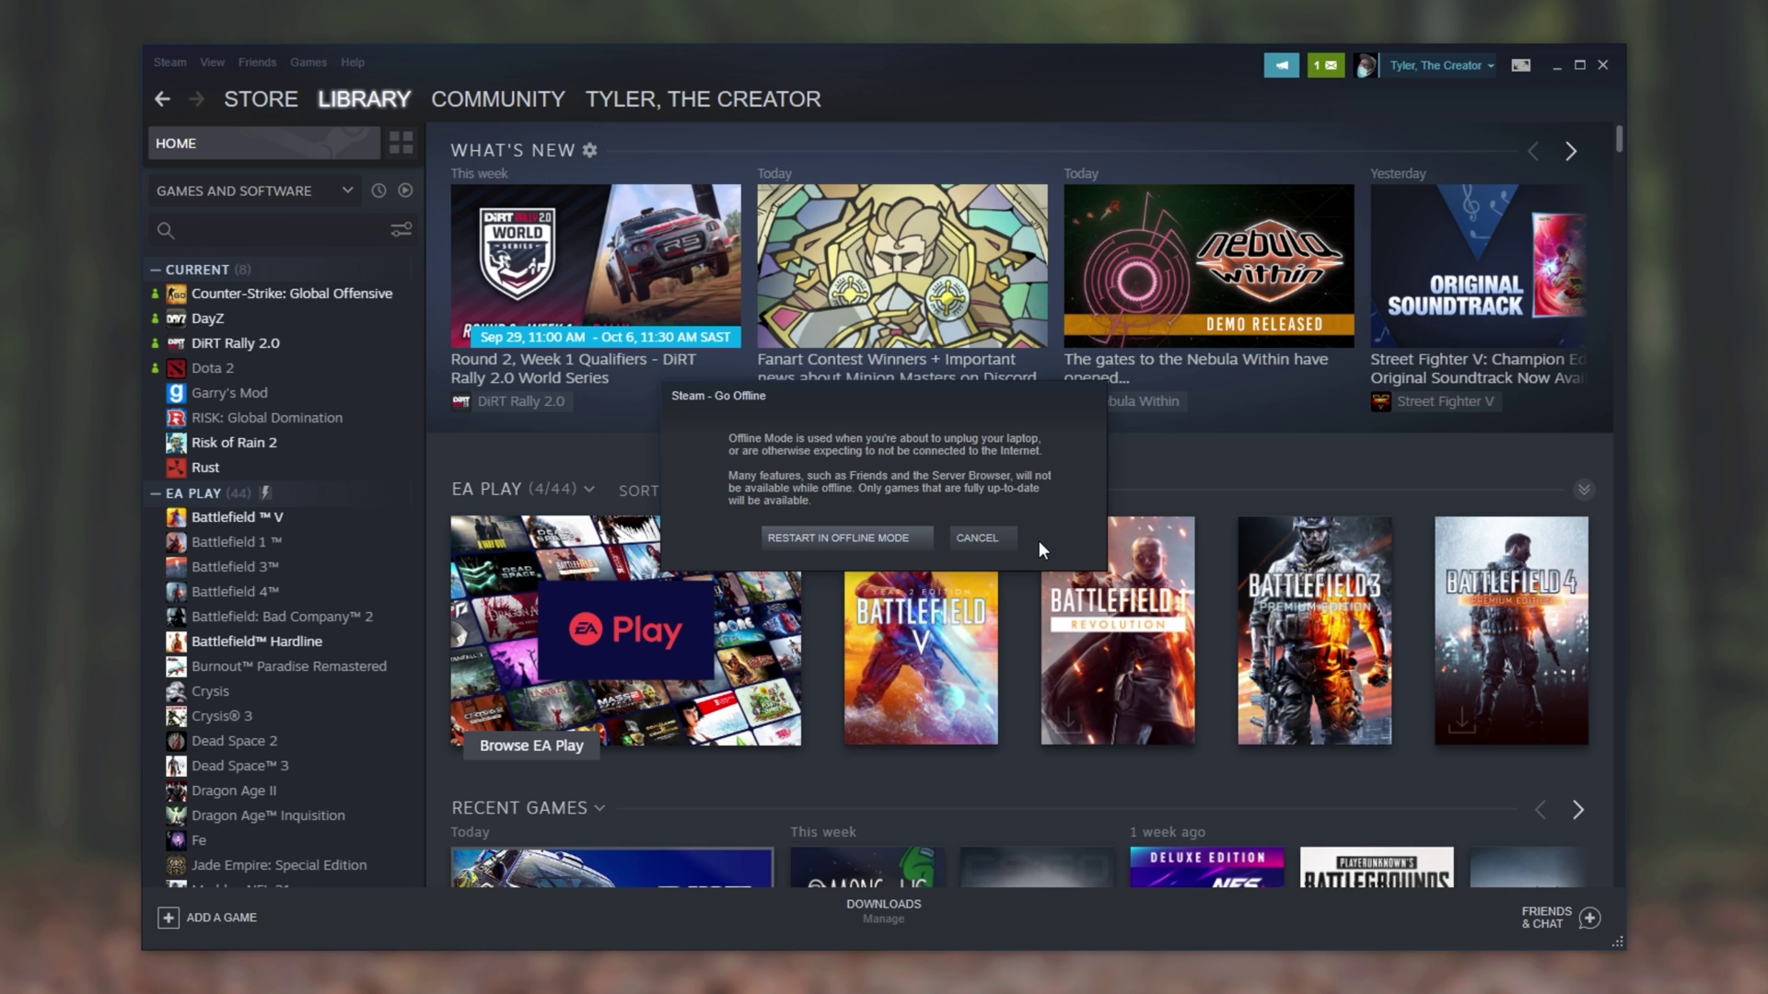
left_click(1001, 543)
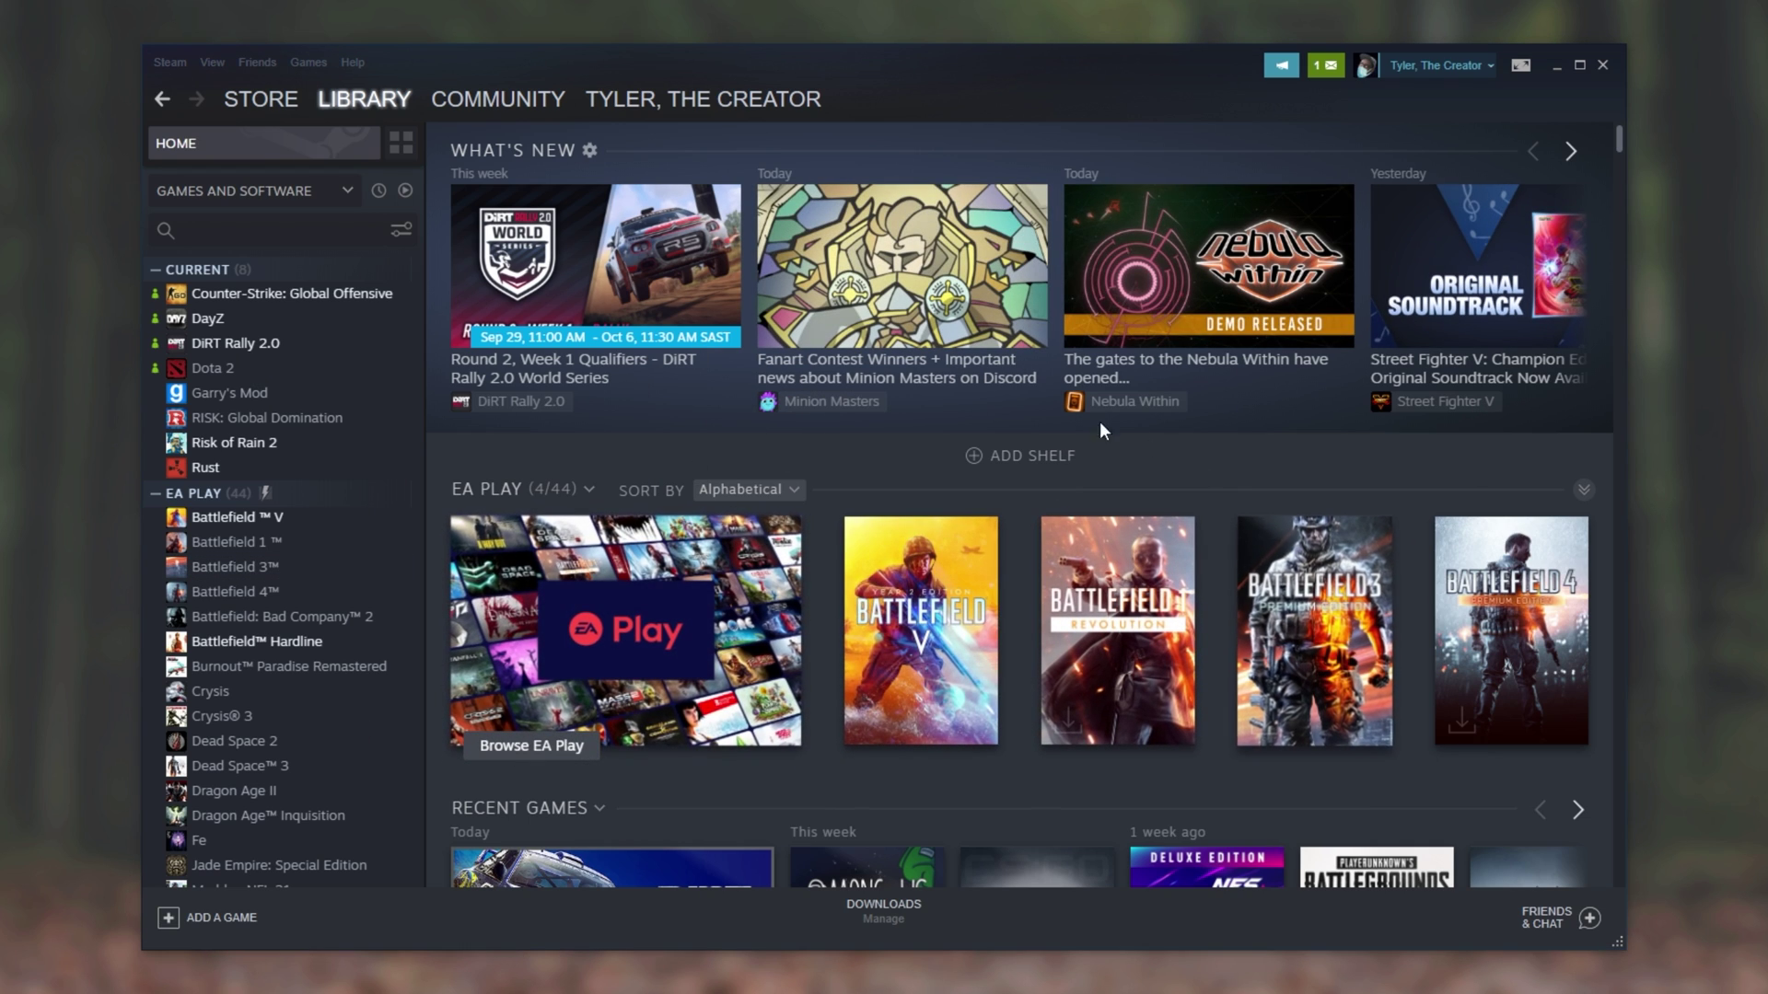
- Look through the library pages of Counter-Strike: Global Offensive, DayZ and DiRT Rally 2.0
left_click(361, 294)
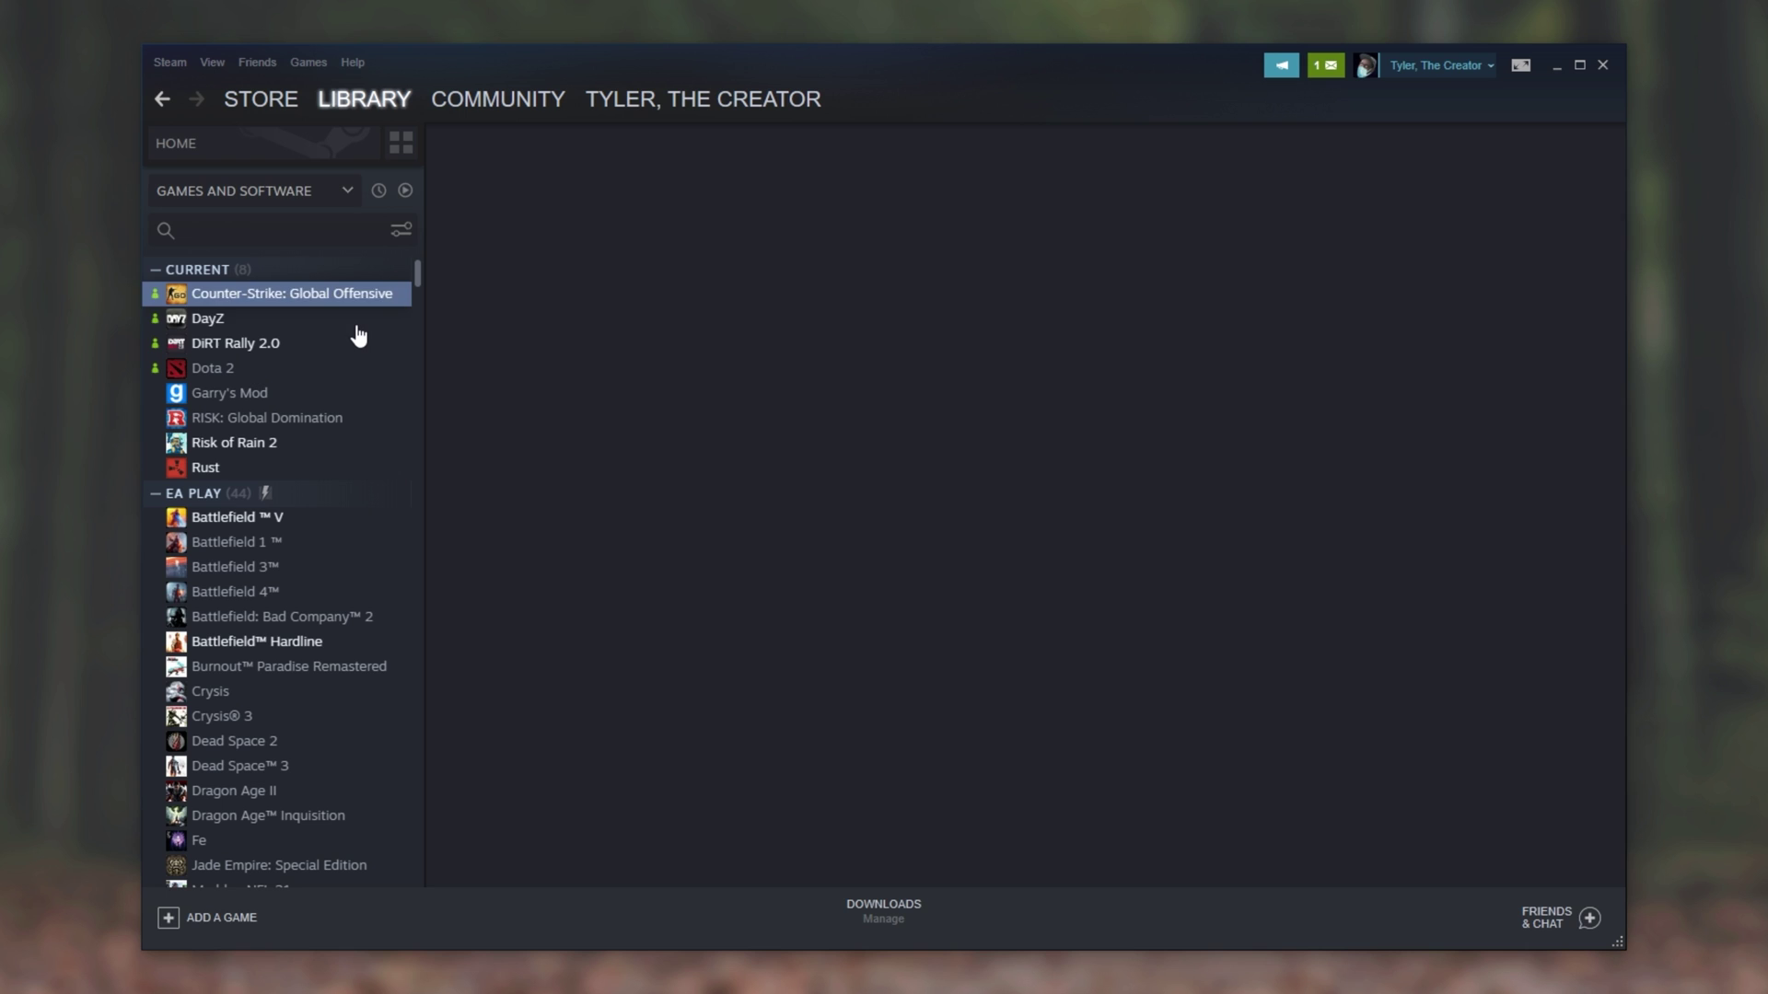
left_click(356, 319)
left_click(350, 343)
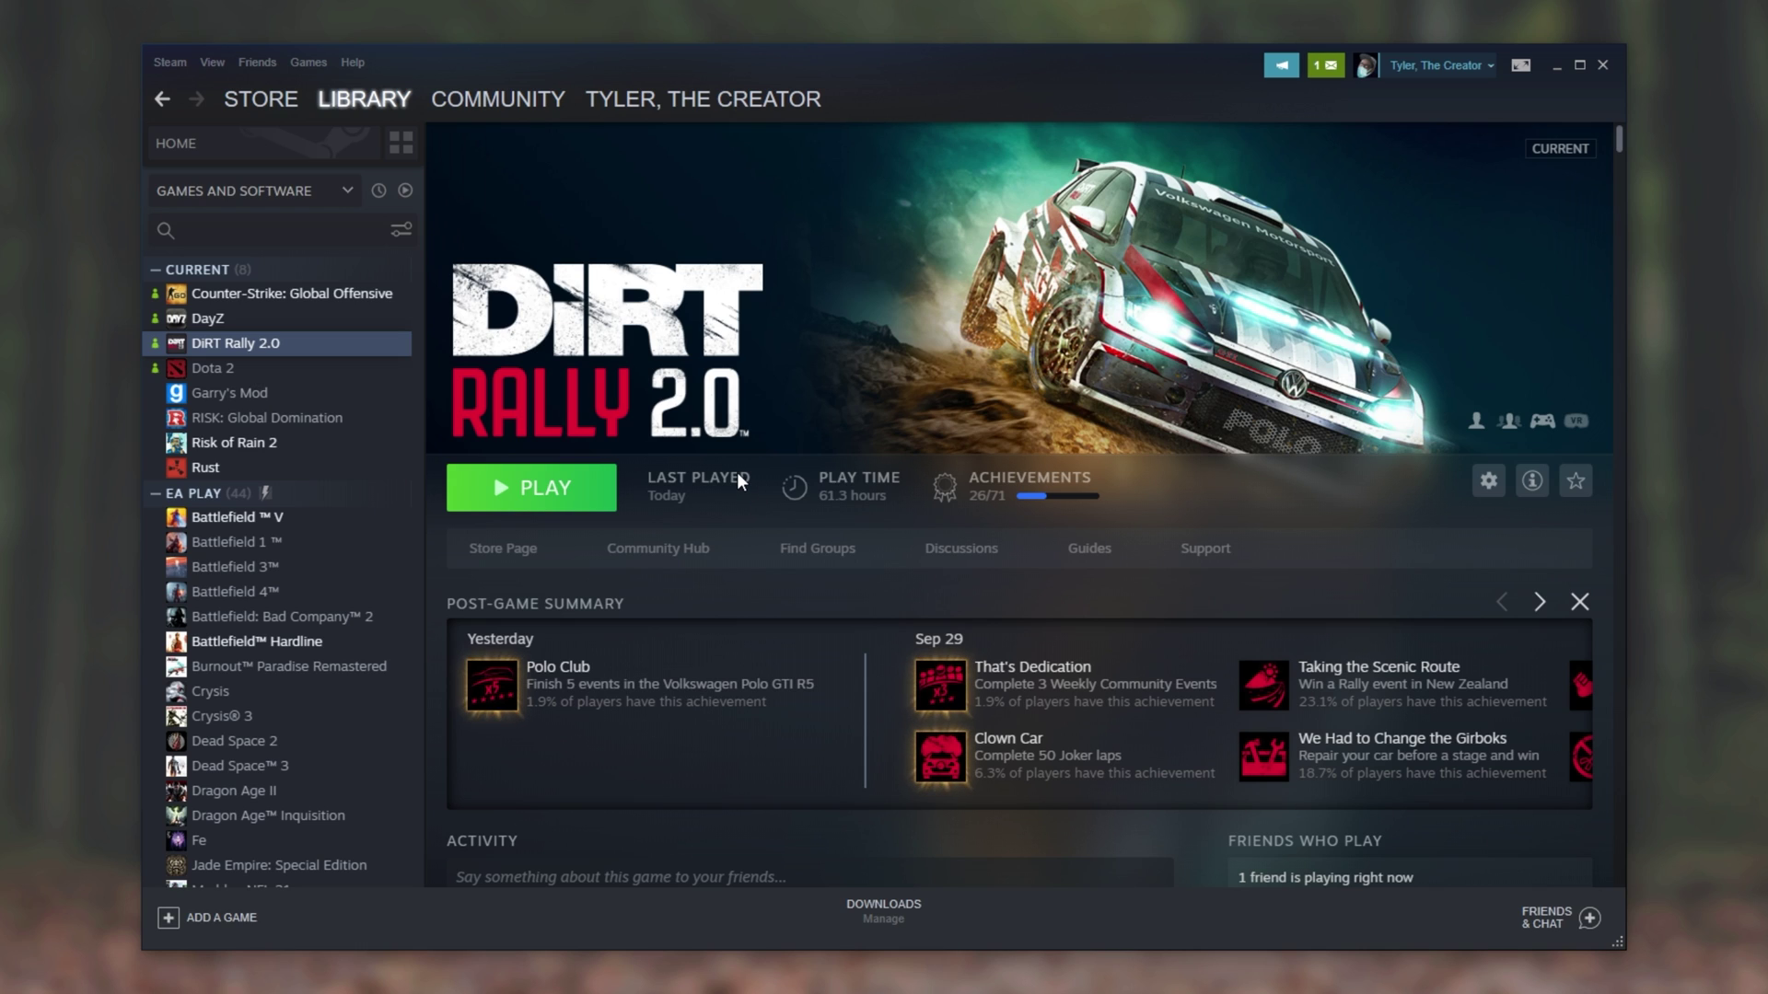
- Check that "Don't save account credentials on this computer" is disabled in the account settings, and exit Steam
left_click(173, 63)
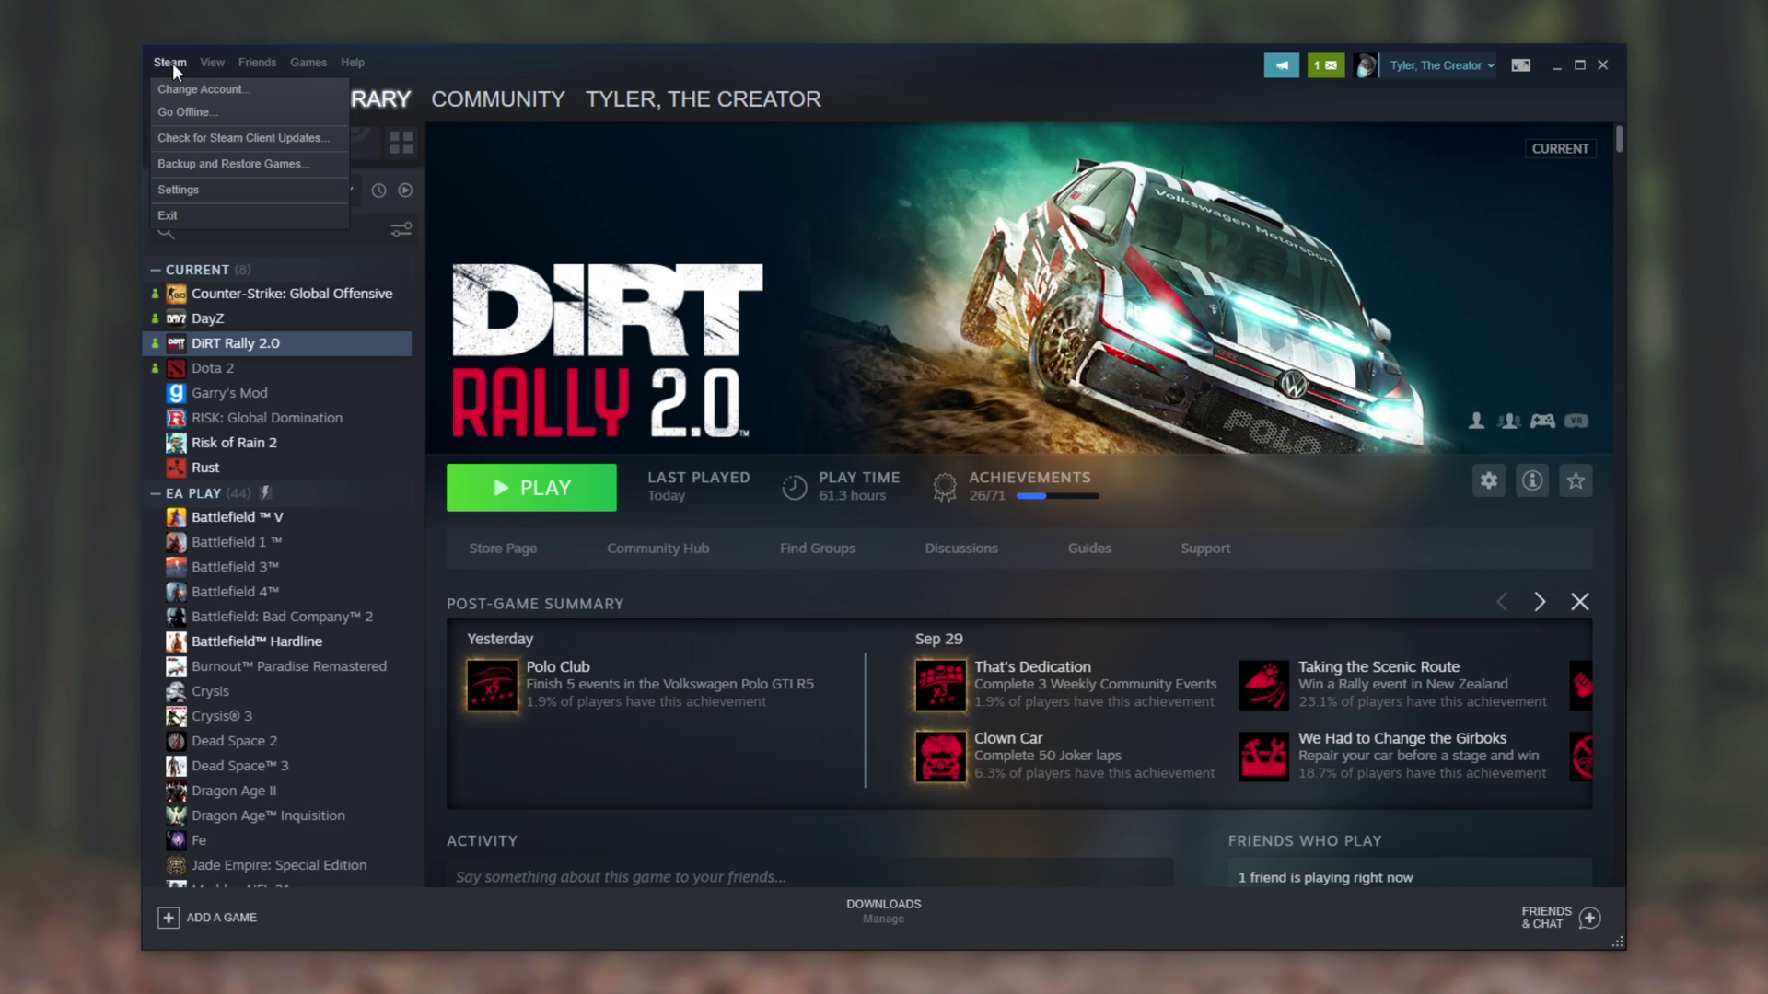
left_click(215, 190)
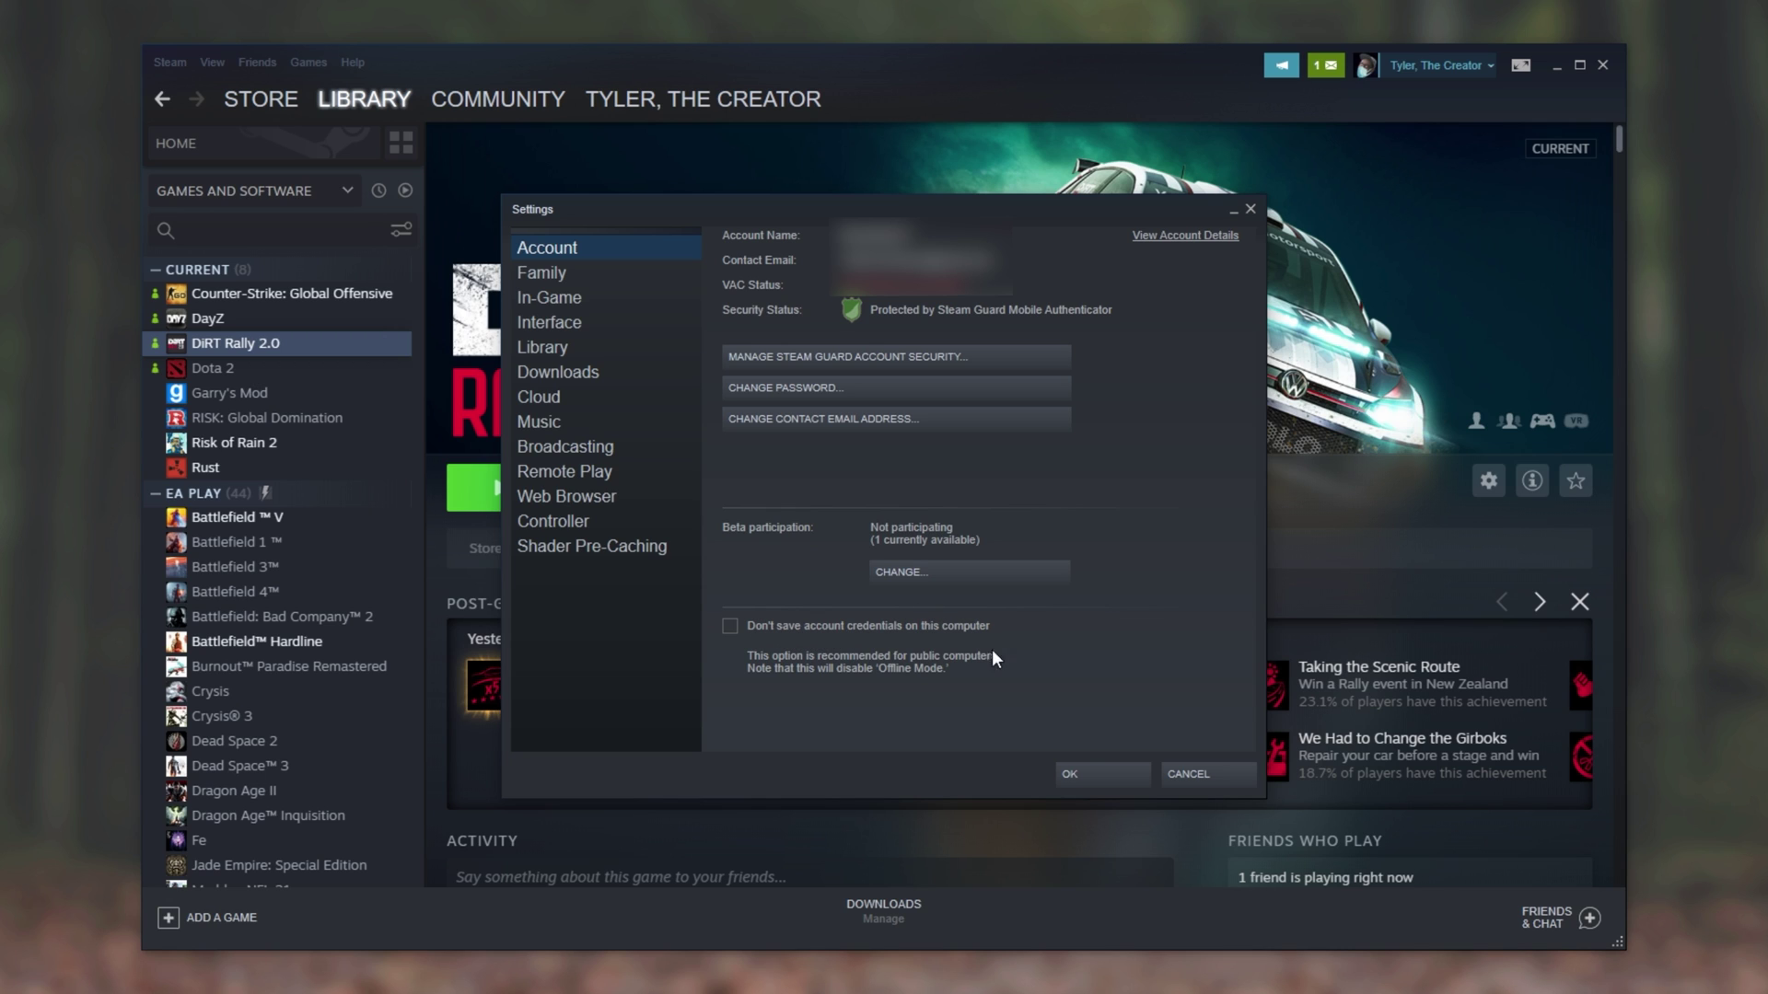
left_click(1114, 773)
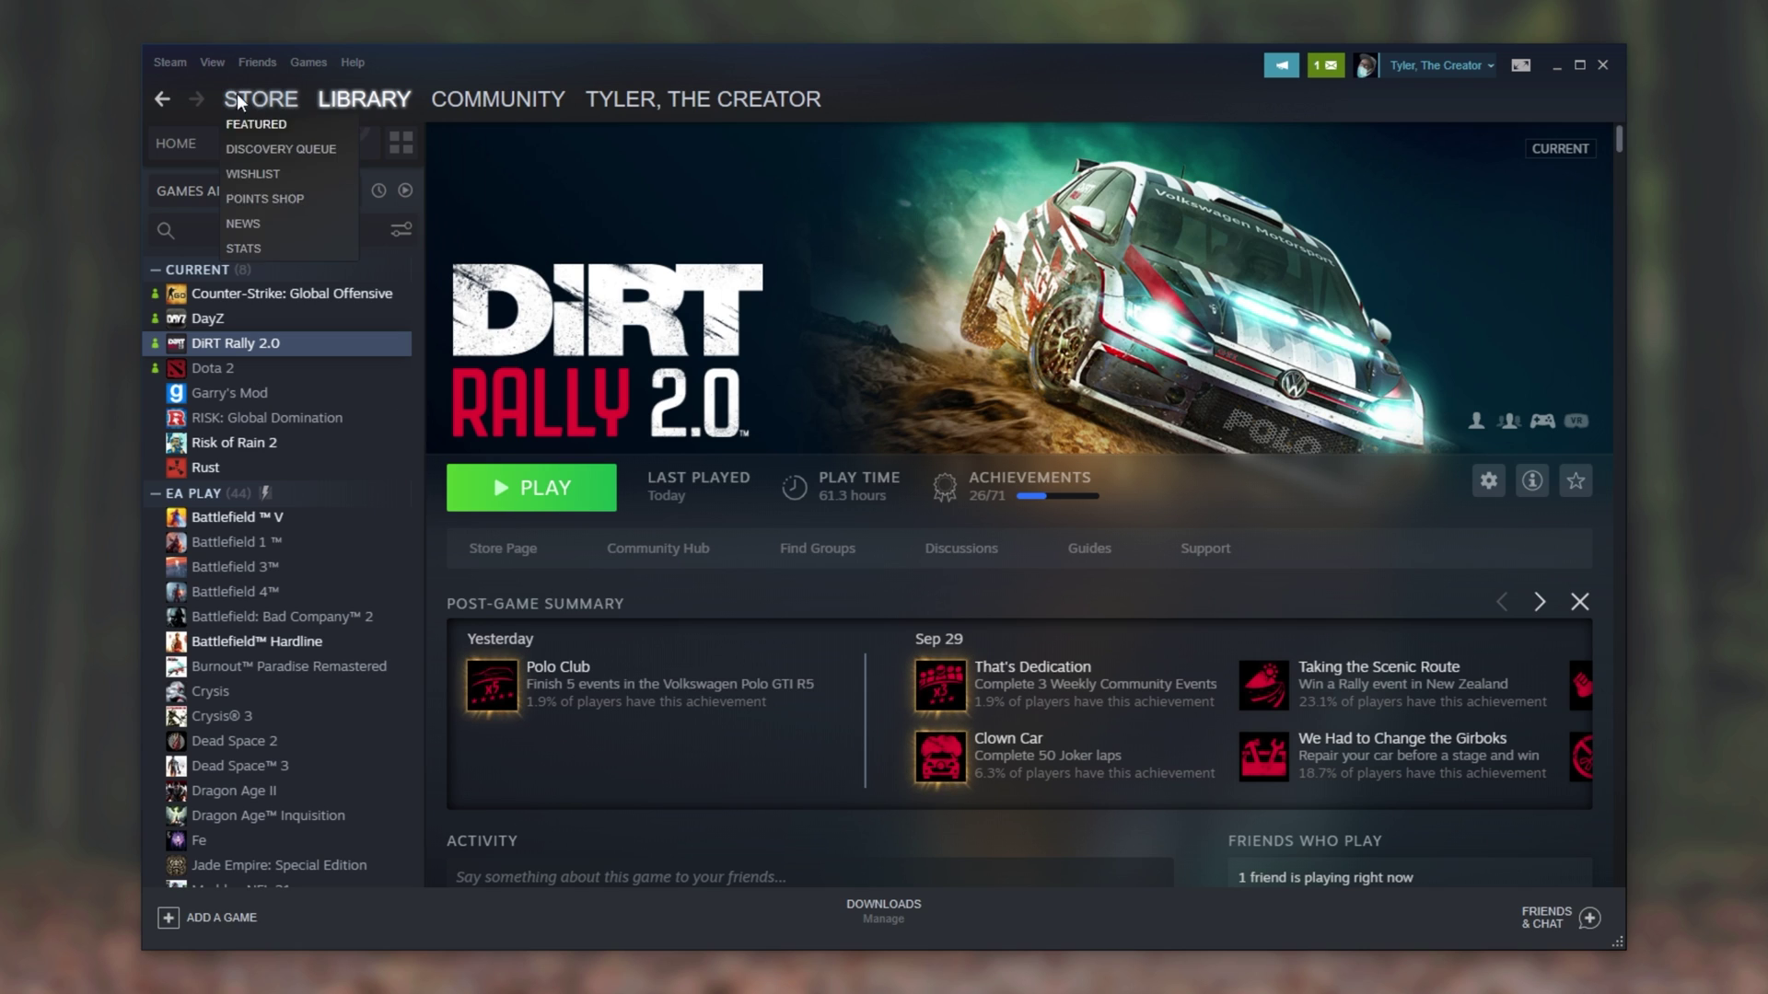
left_click(176, 61)
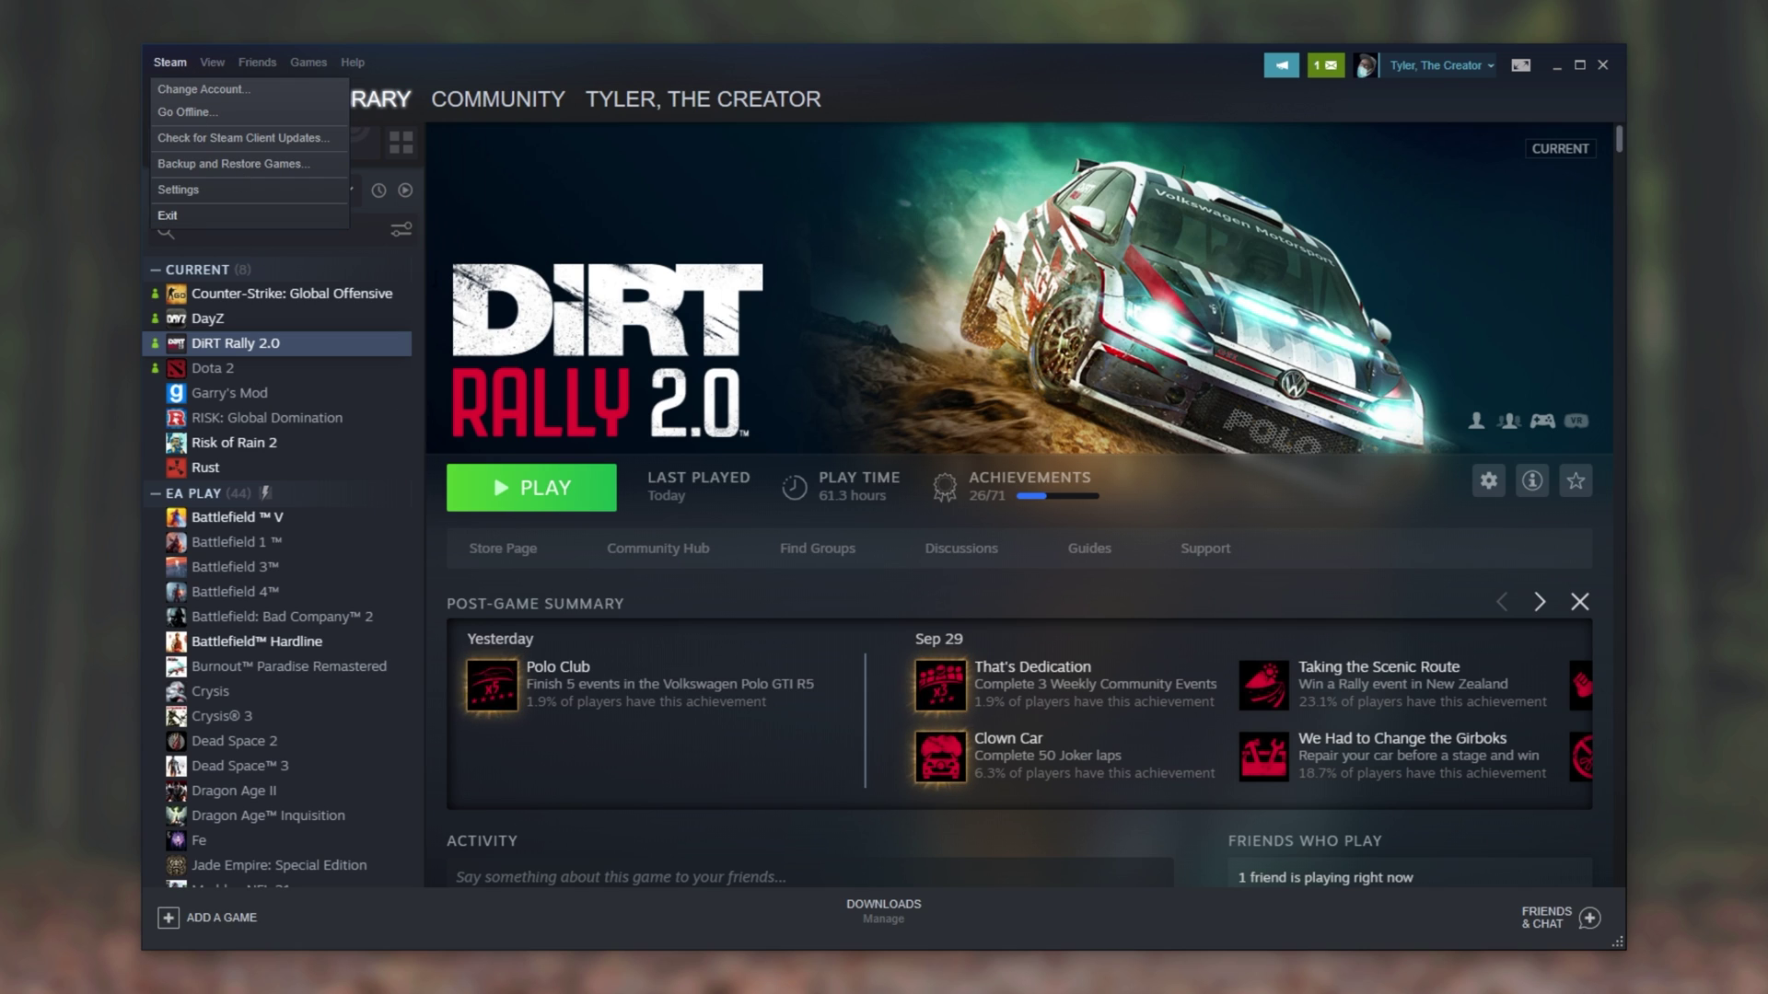
- Switch to File Explorer and open the config folder in Steam's installation directory via the location of the Steam shortcut
left_click(951, 401)
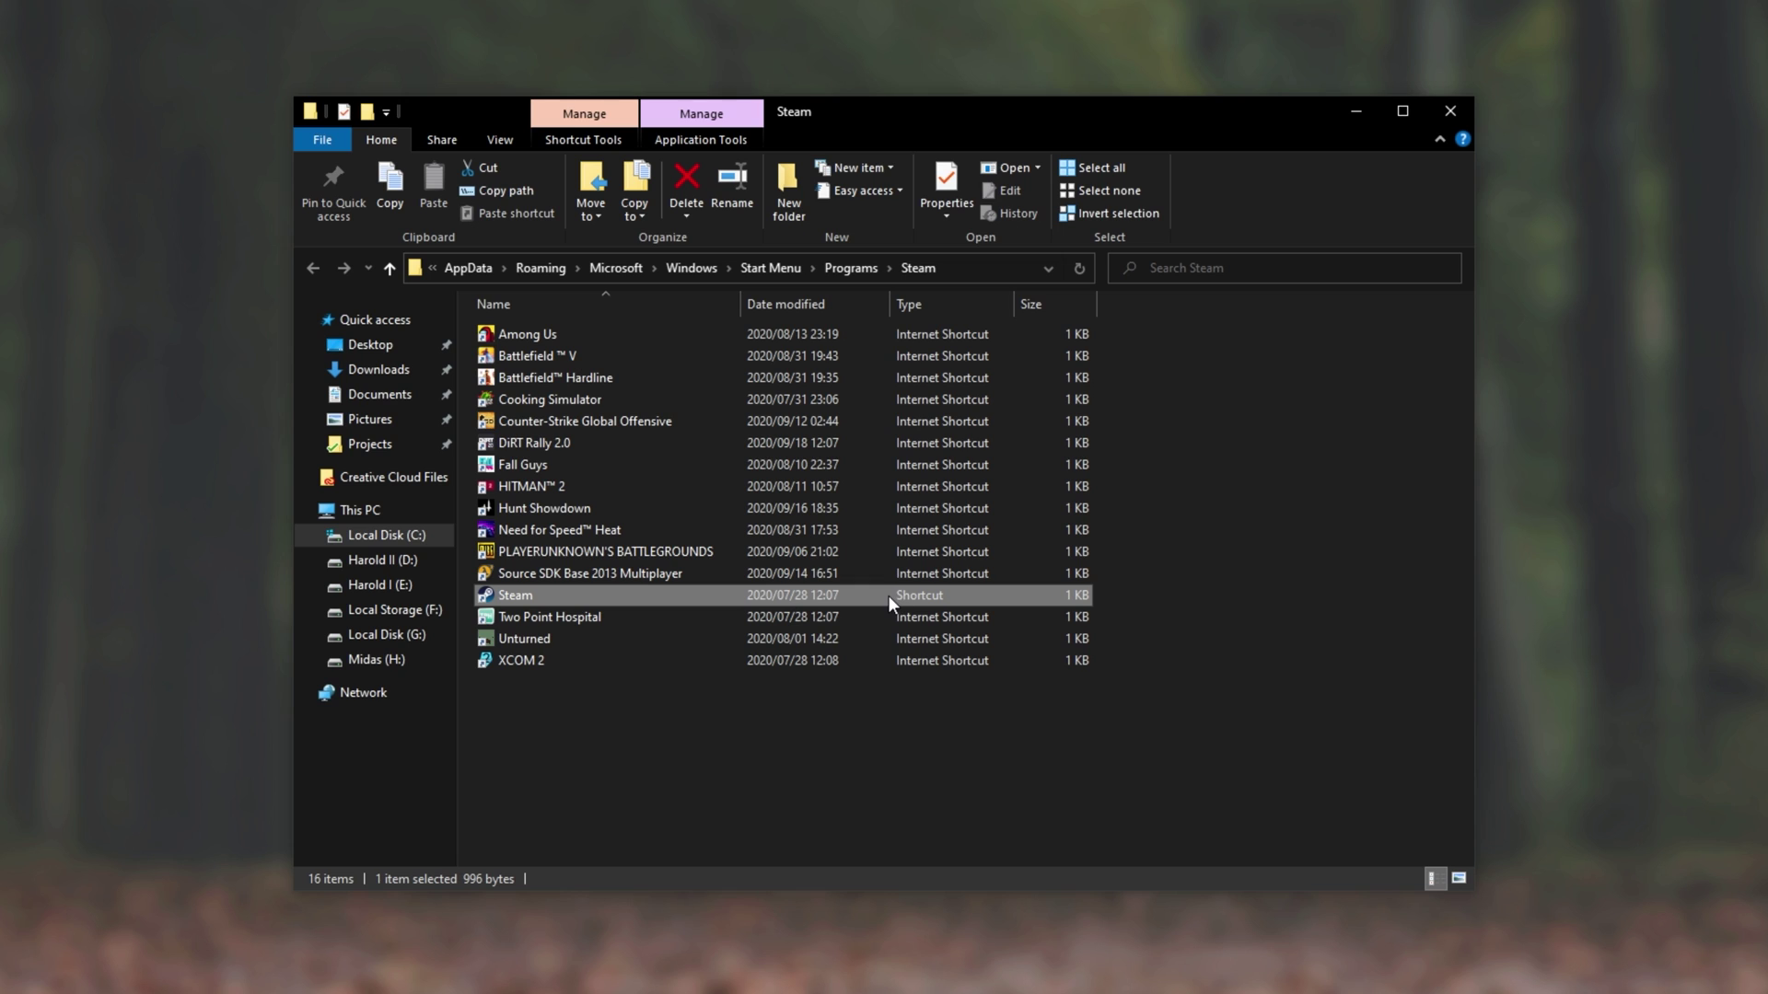
right_click(887, 595)
left_click(985, 112)
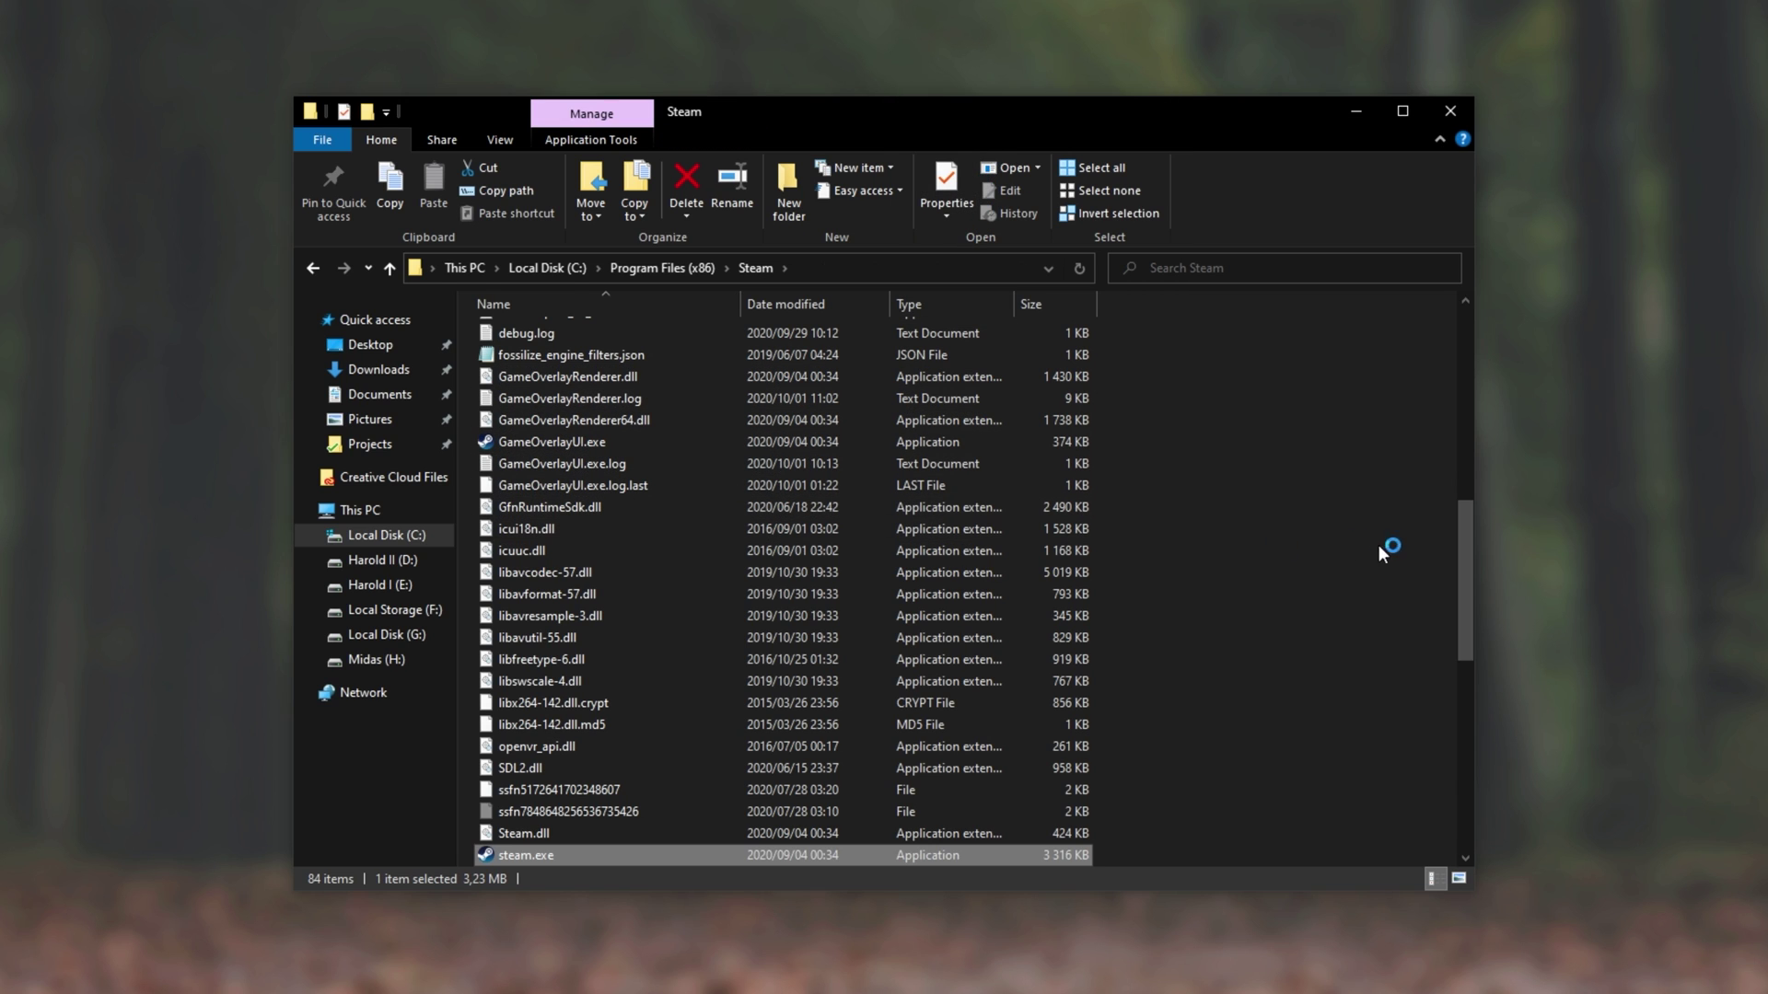
left_click_drag(1471, 558, 1471, 368)
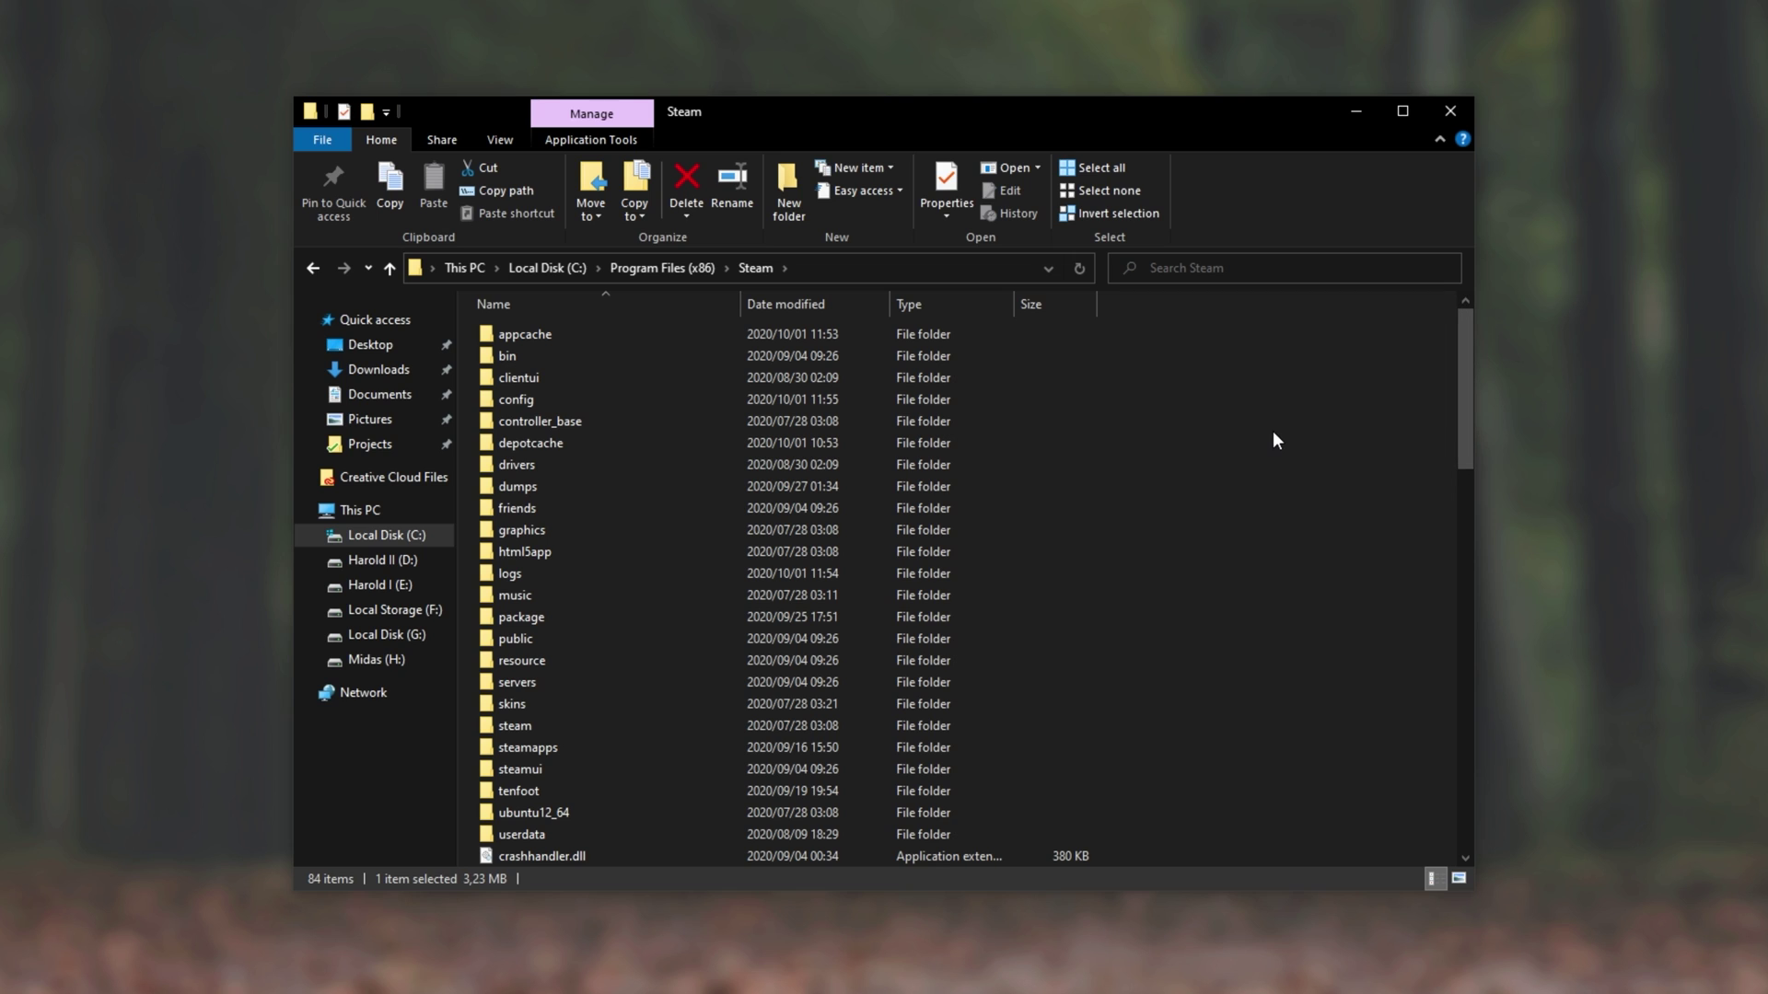
double_click(744, 401)
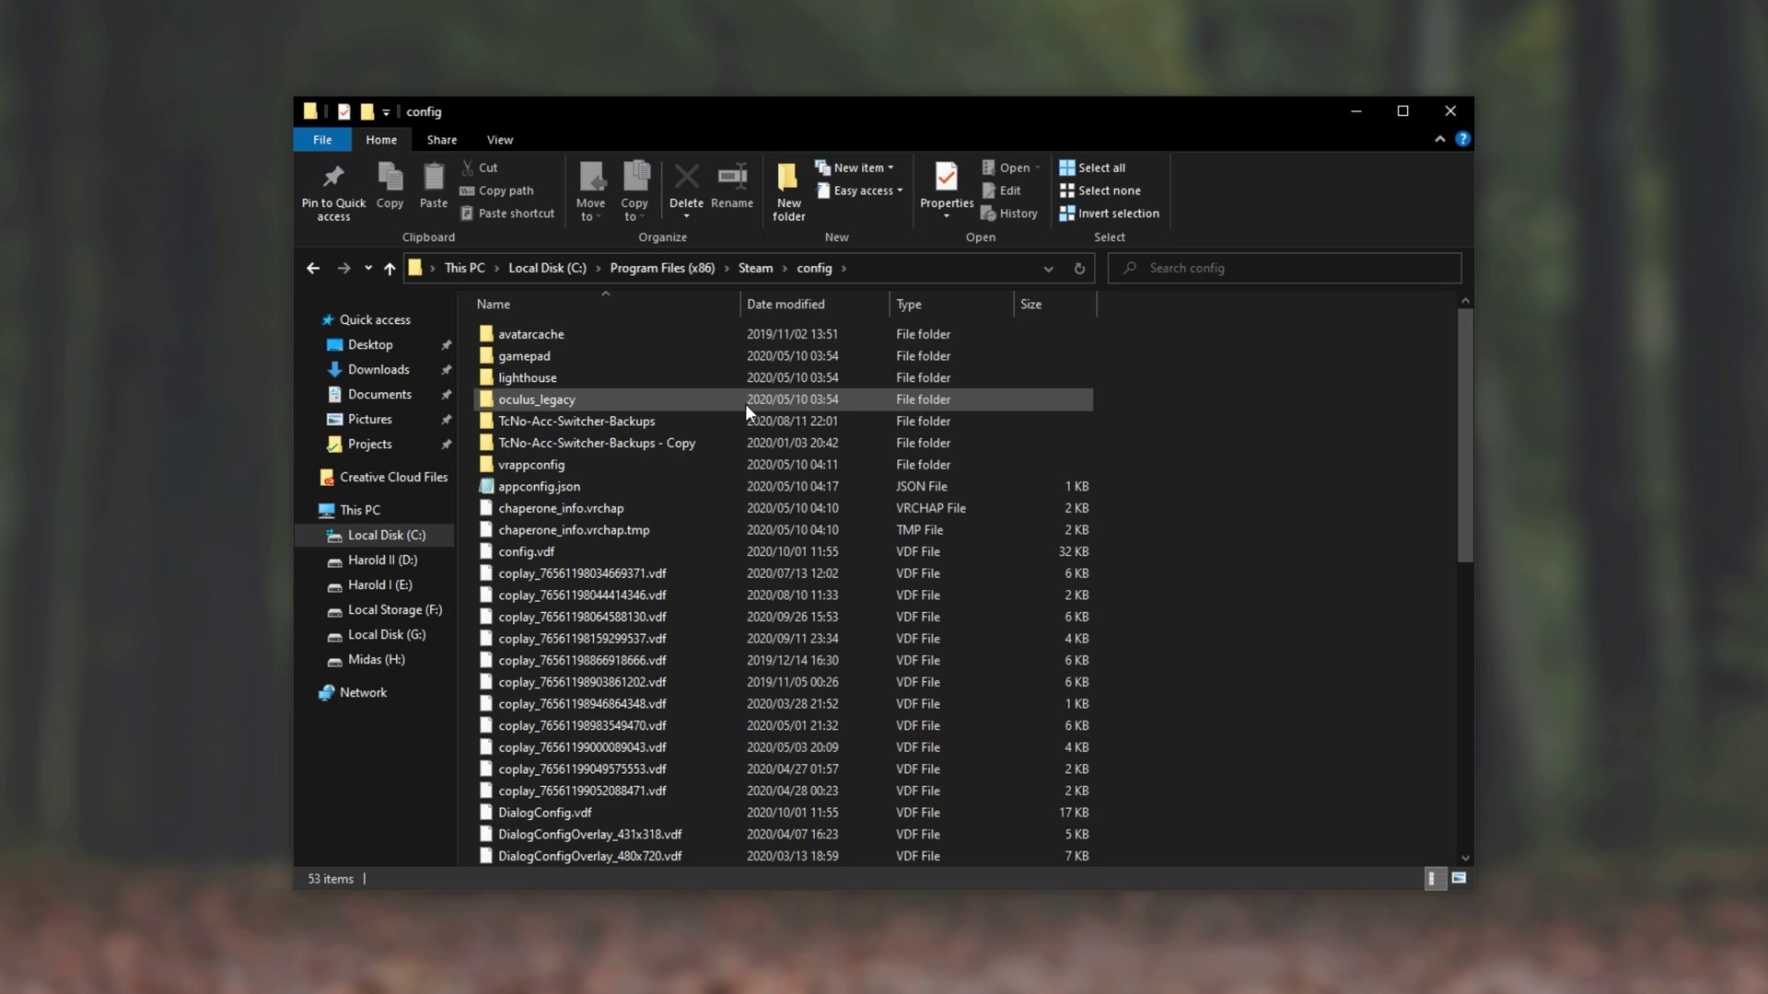
- Open loginusers.vdf from the config folder in Notepad
left_click_drag(1459, 385, 1433, 731)
left_click(667, 727)
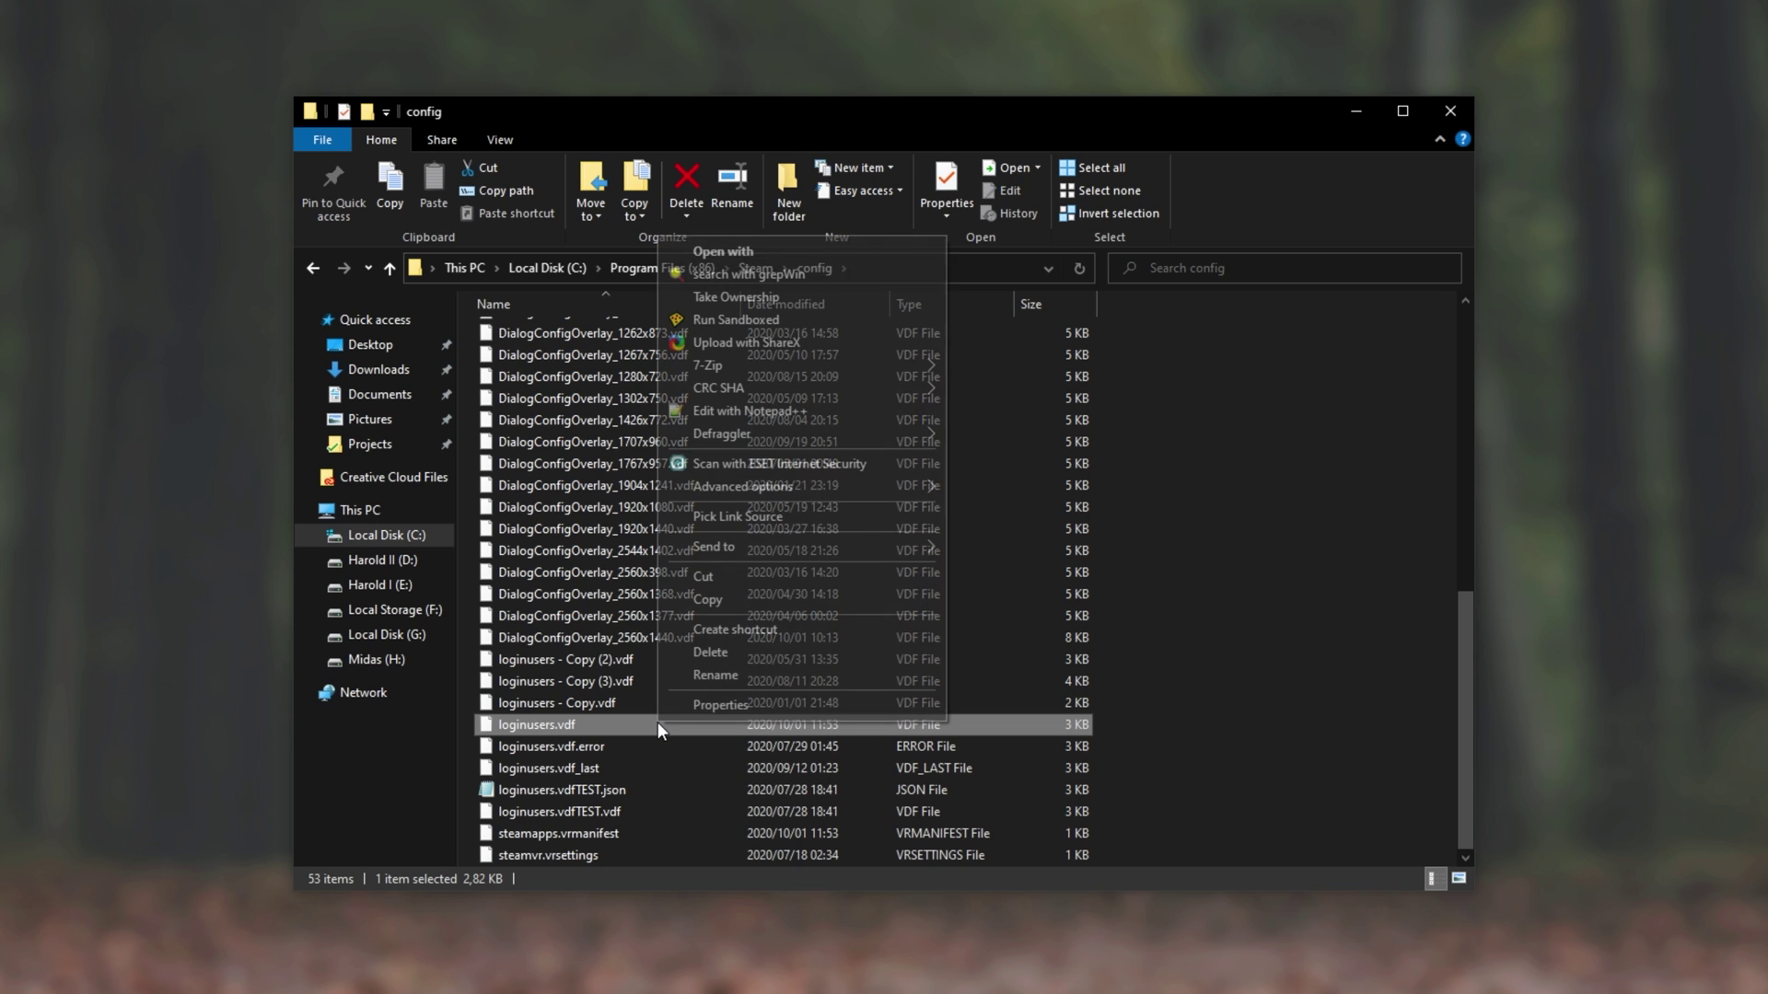
left_click(750, 255)
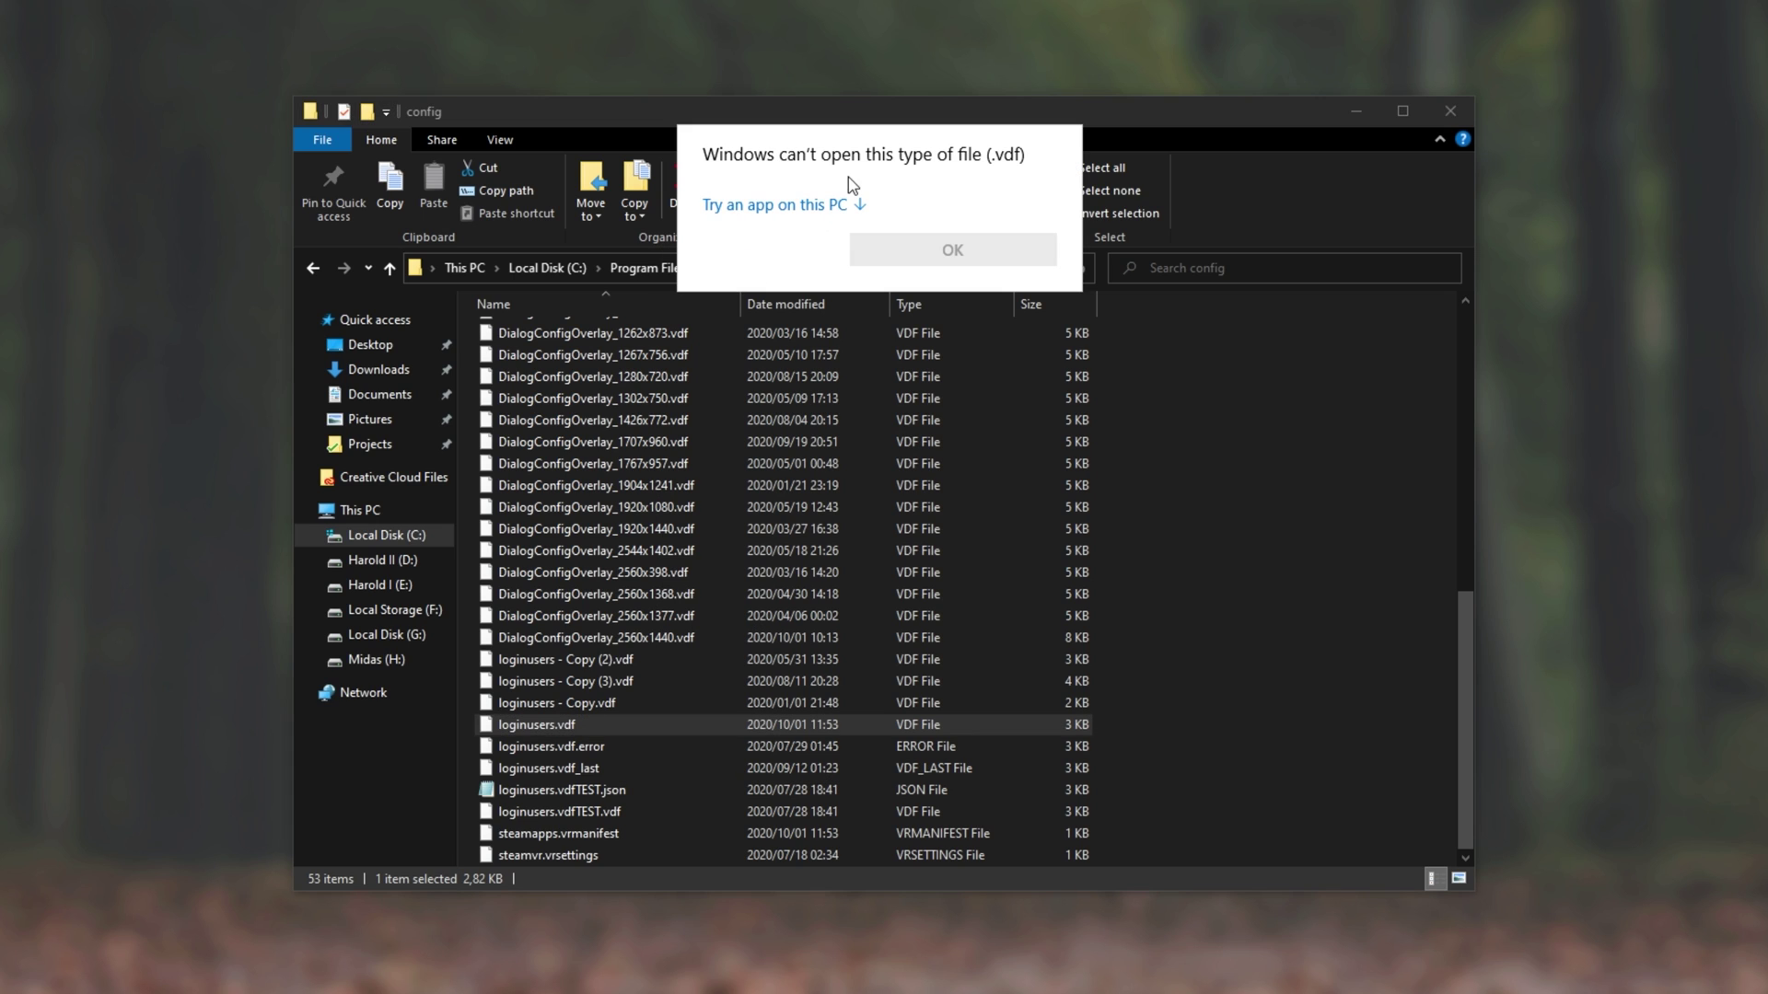
left_click(815, 204)
double_click(836, 516)
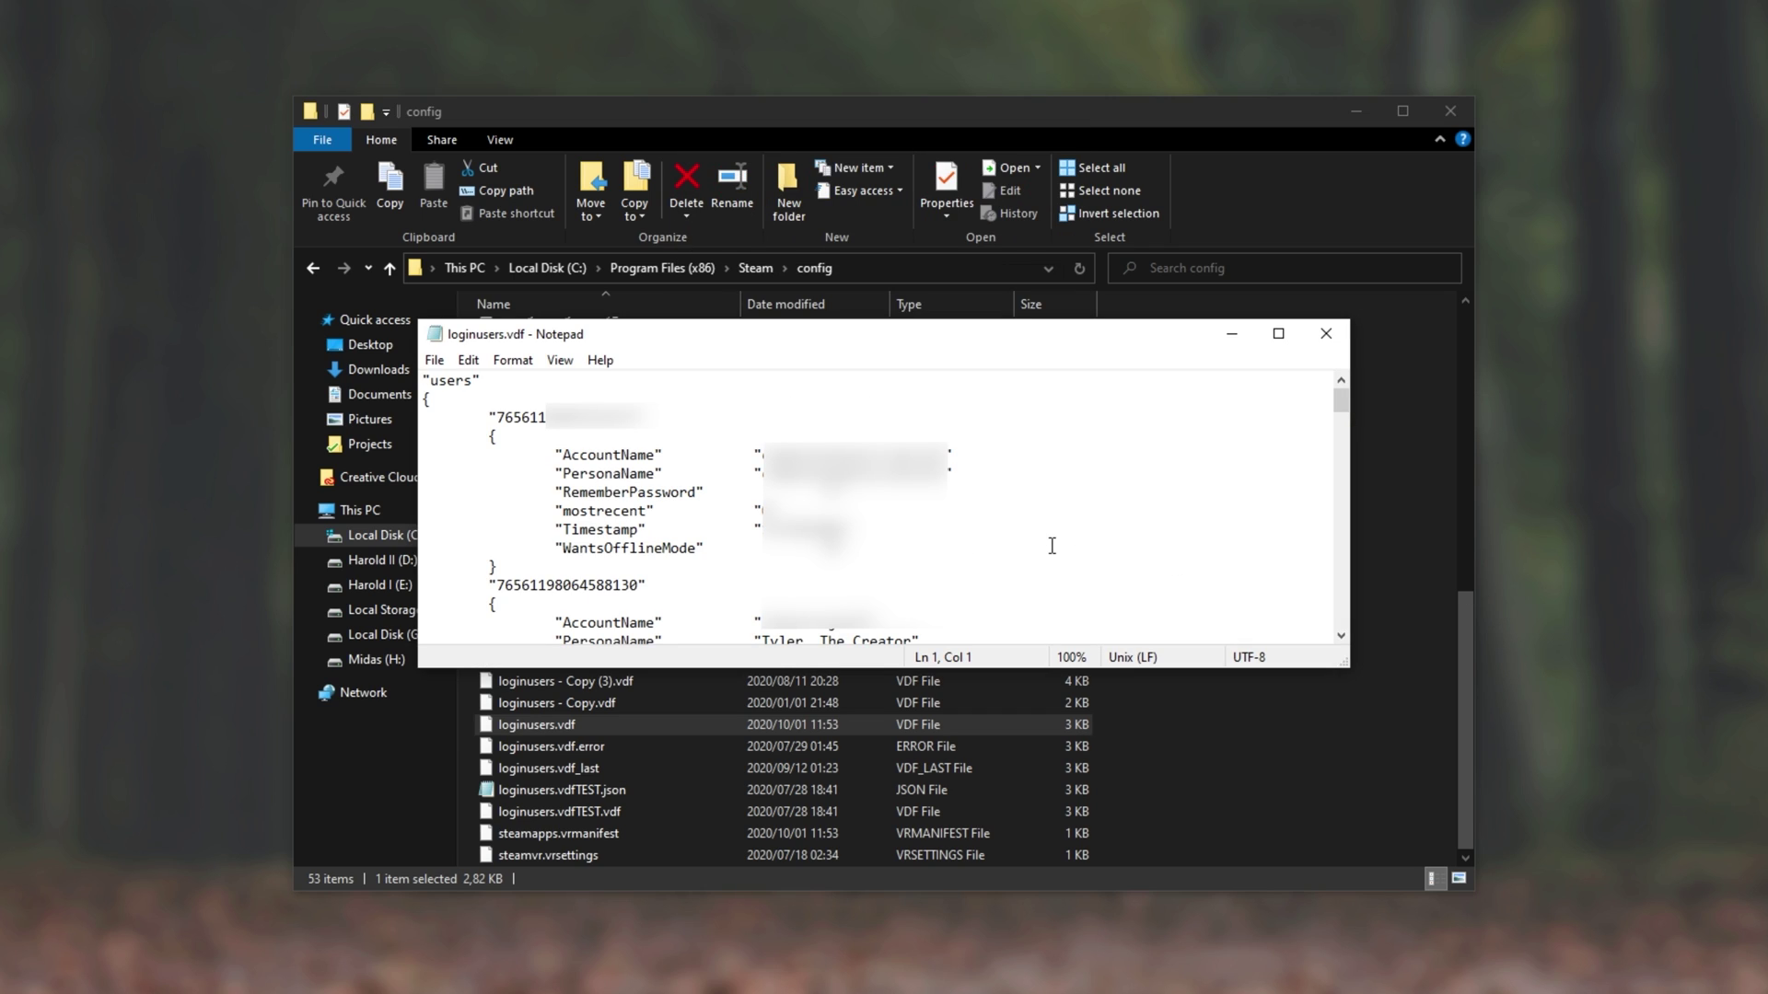
- Set WantsOfflineMode to "1" in the most recently used account's entry in loginusers.vdf
scroll(1280, 442, "down", 4)
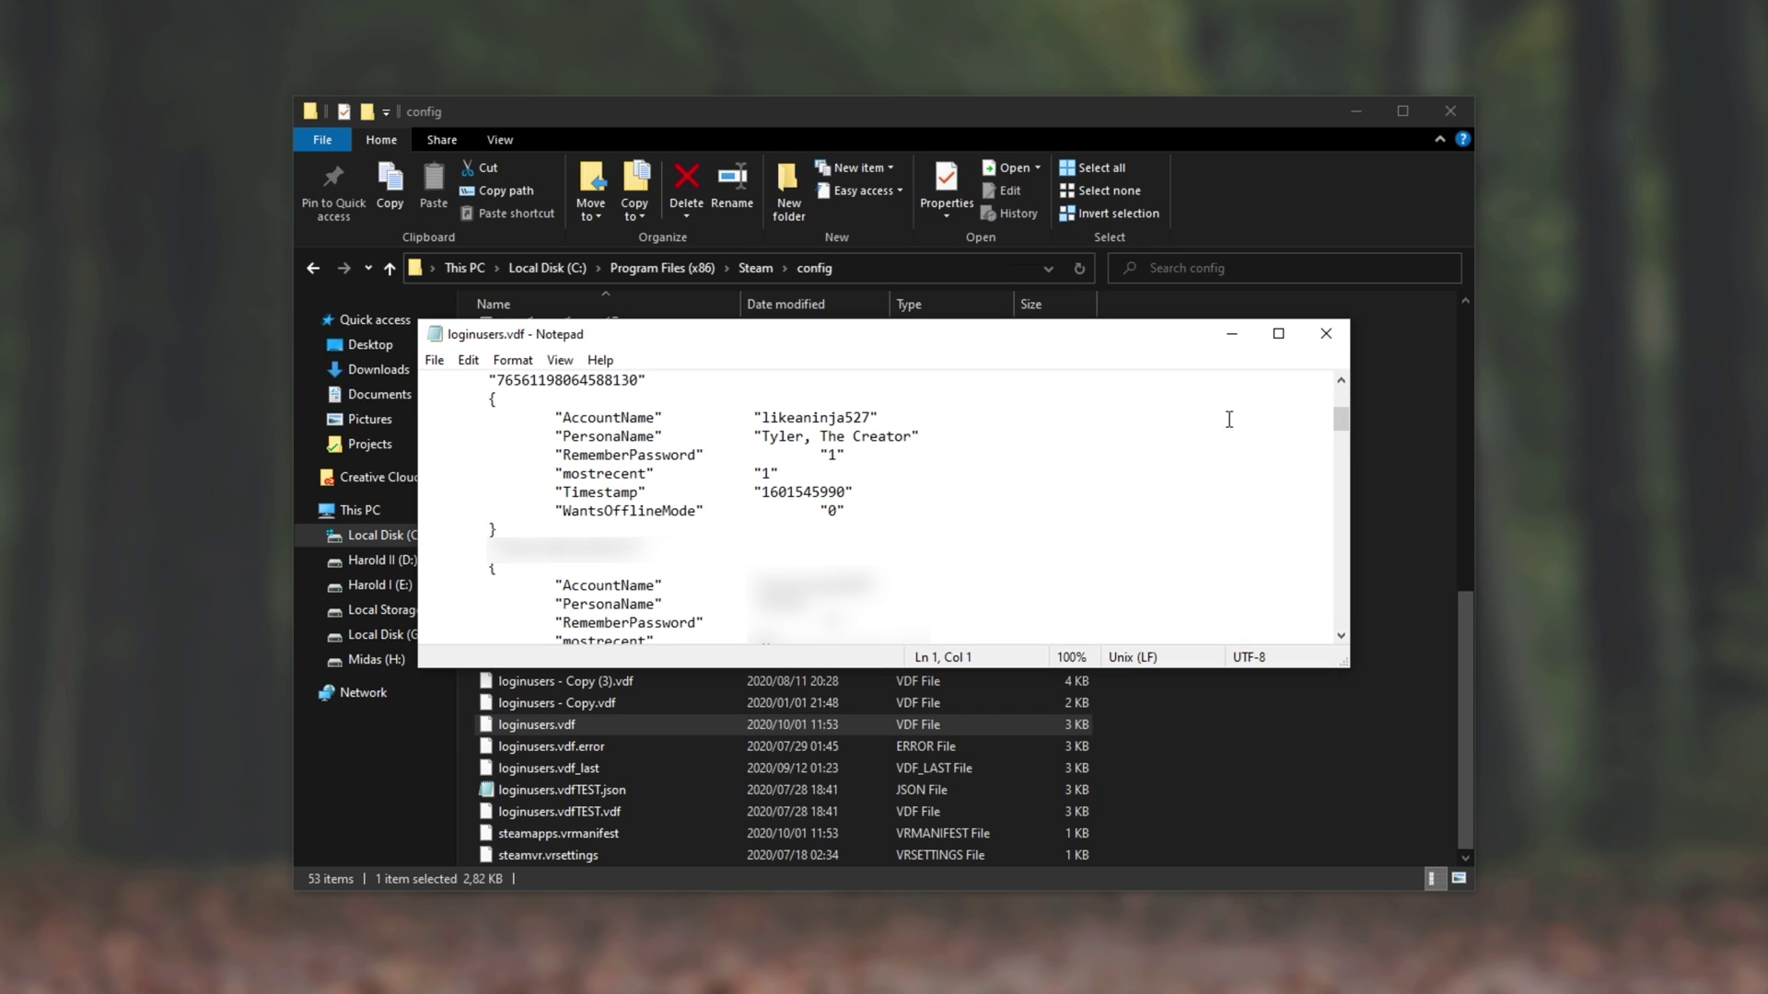
left_click_drag(921, 436, 373, 439)
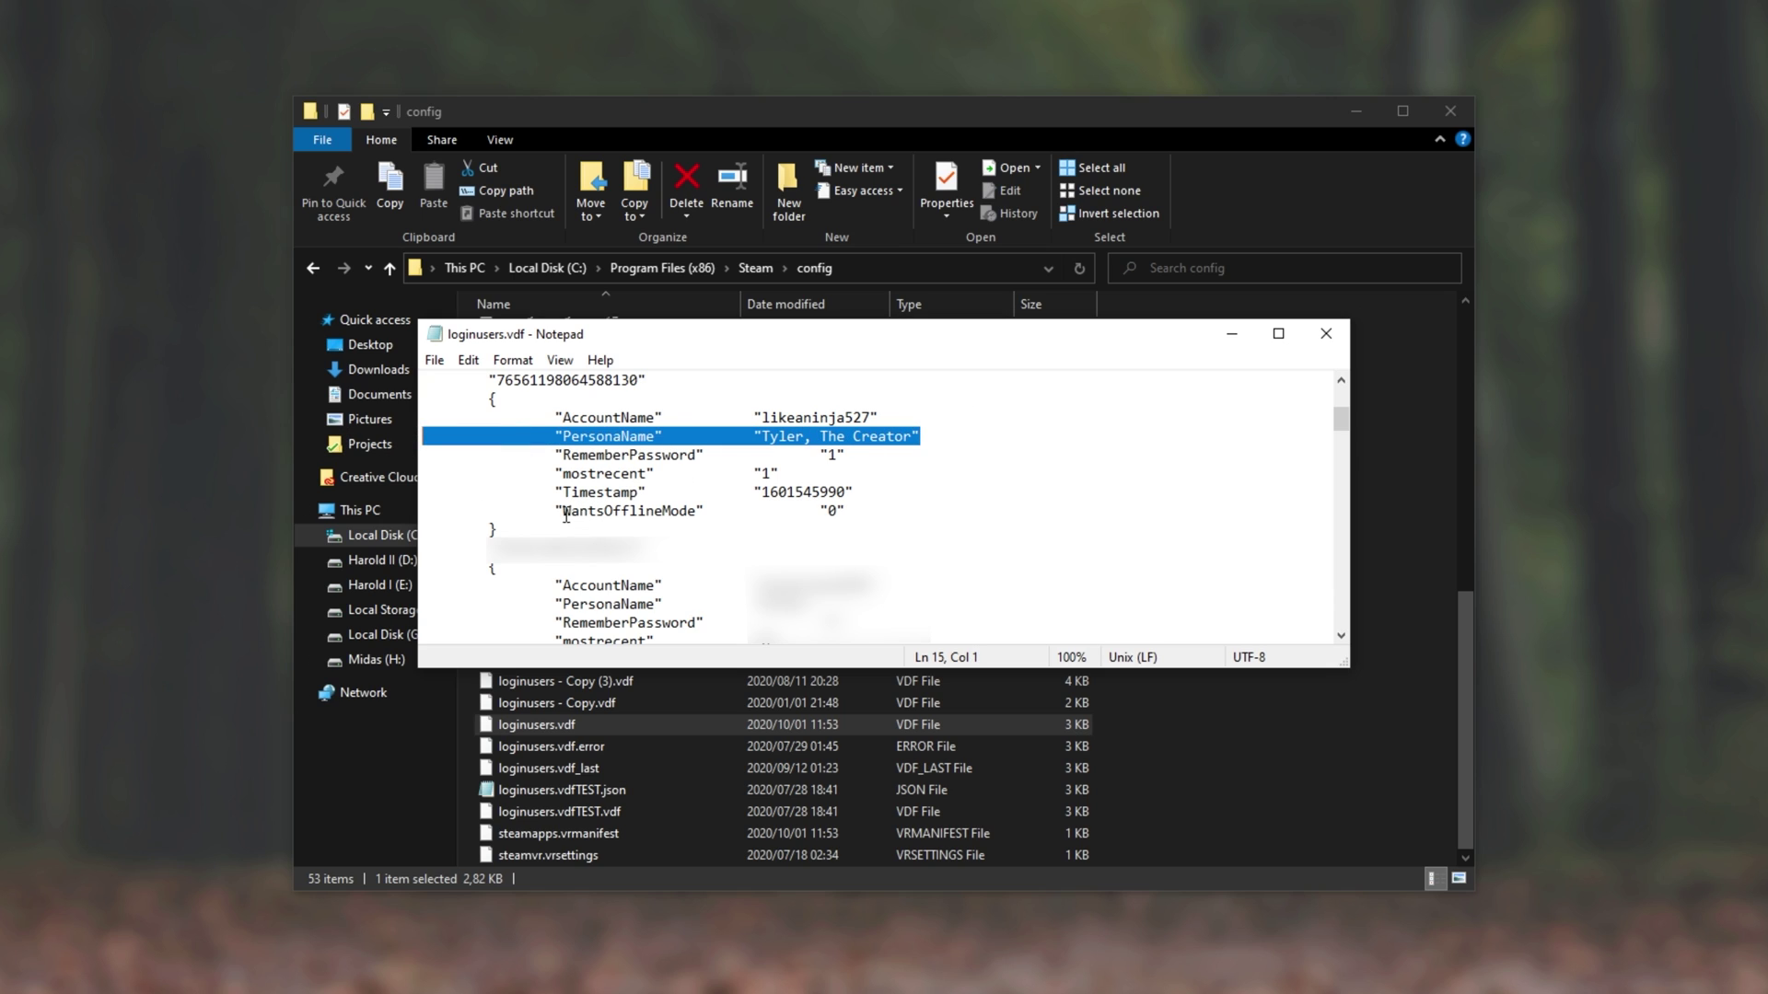
left_click_drag(562, 511, 694, 502)
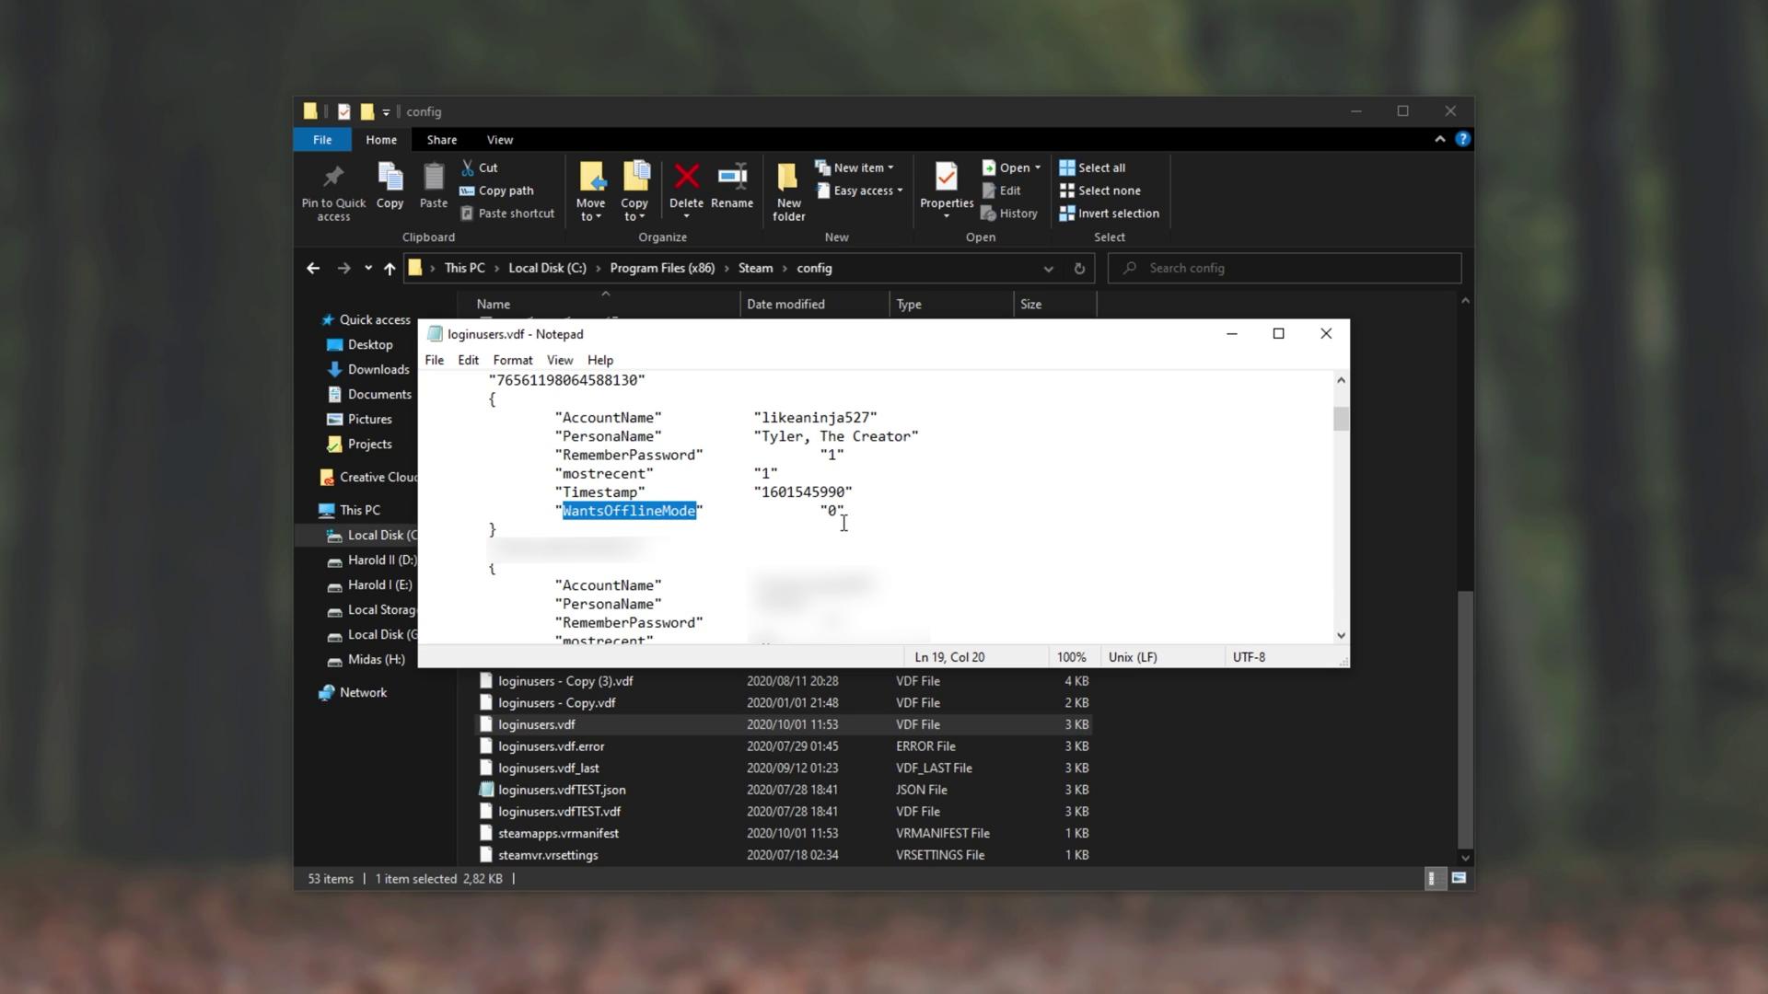
left_click_drag(839, 511, 412, 506)
type("1")
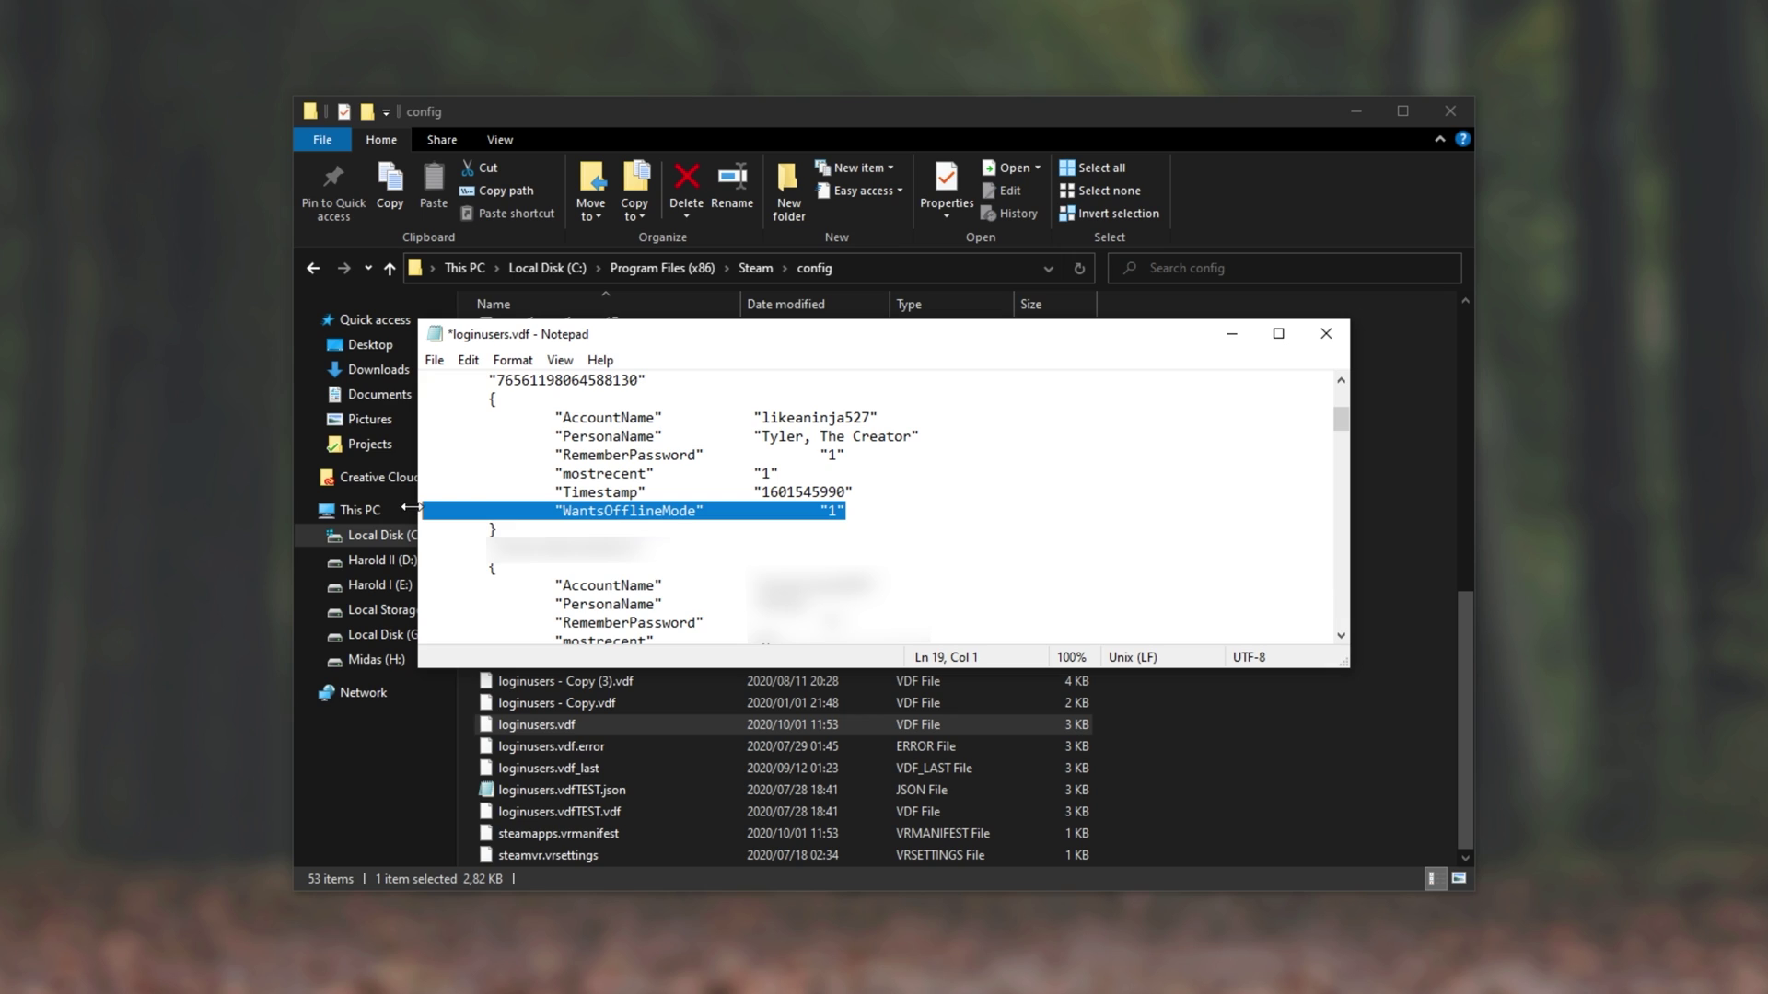
- Duplicate the account entry's Timestamp line directly beneath itself
left_click(879, 486)
key("shift+Home")
key("ctrl+c")
key("End")
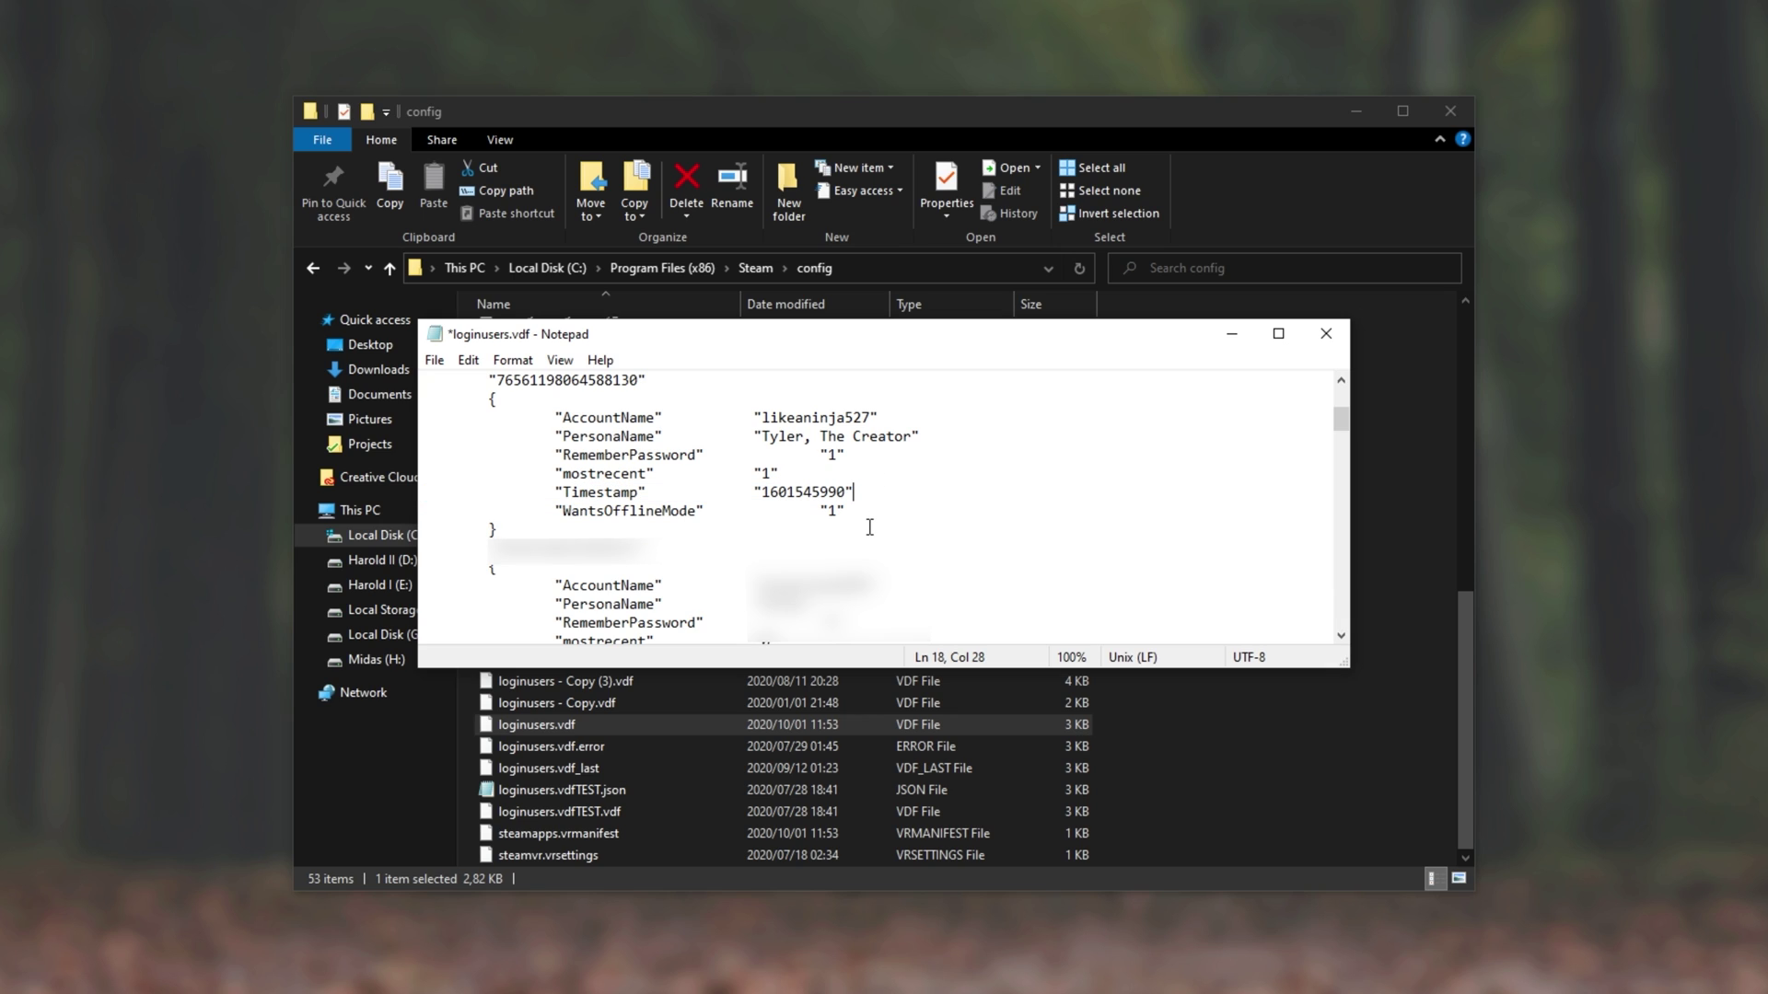
key("Return")
key("ctrl+v")
- Change the duplicated Timestamp line to WantsOfflineMode with the value "1"
double_click(625, 514)
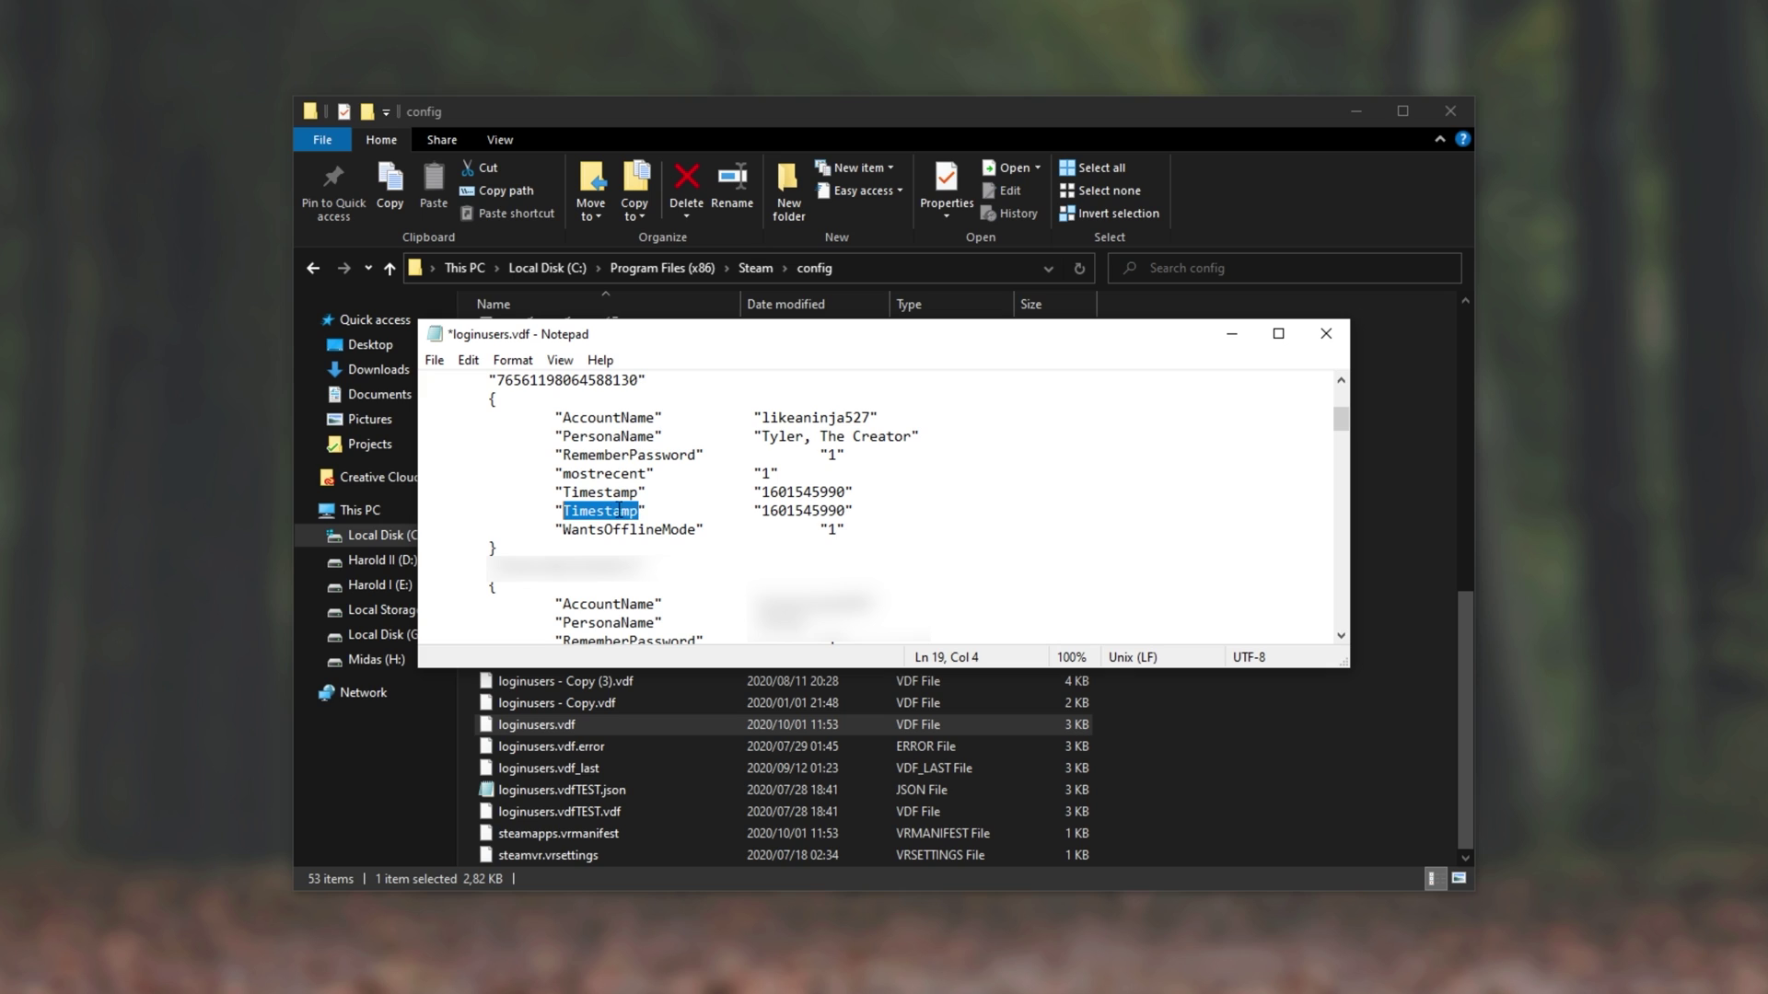
type("WantsOfflineM")
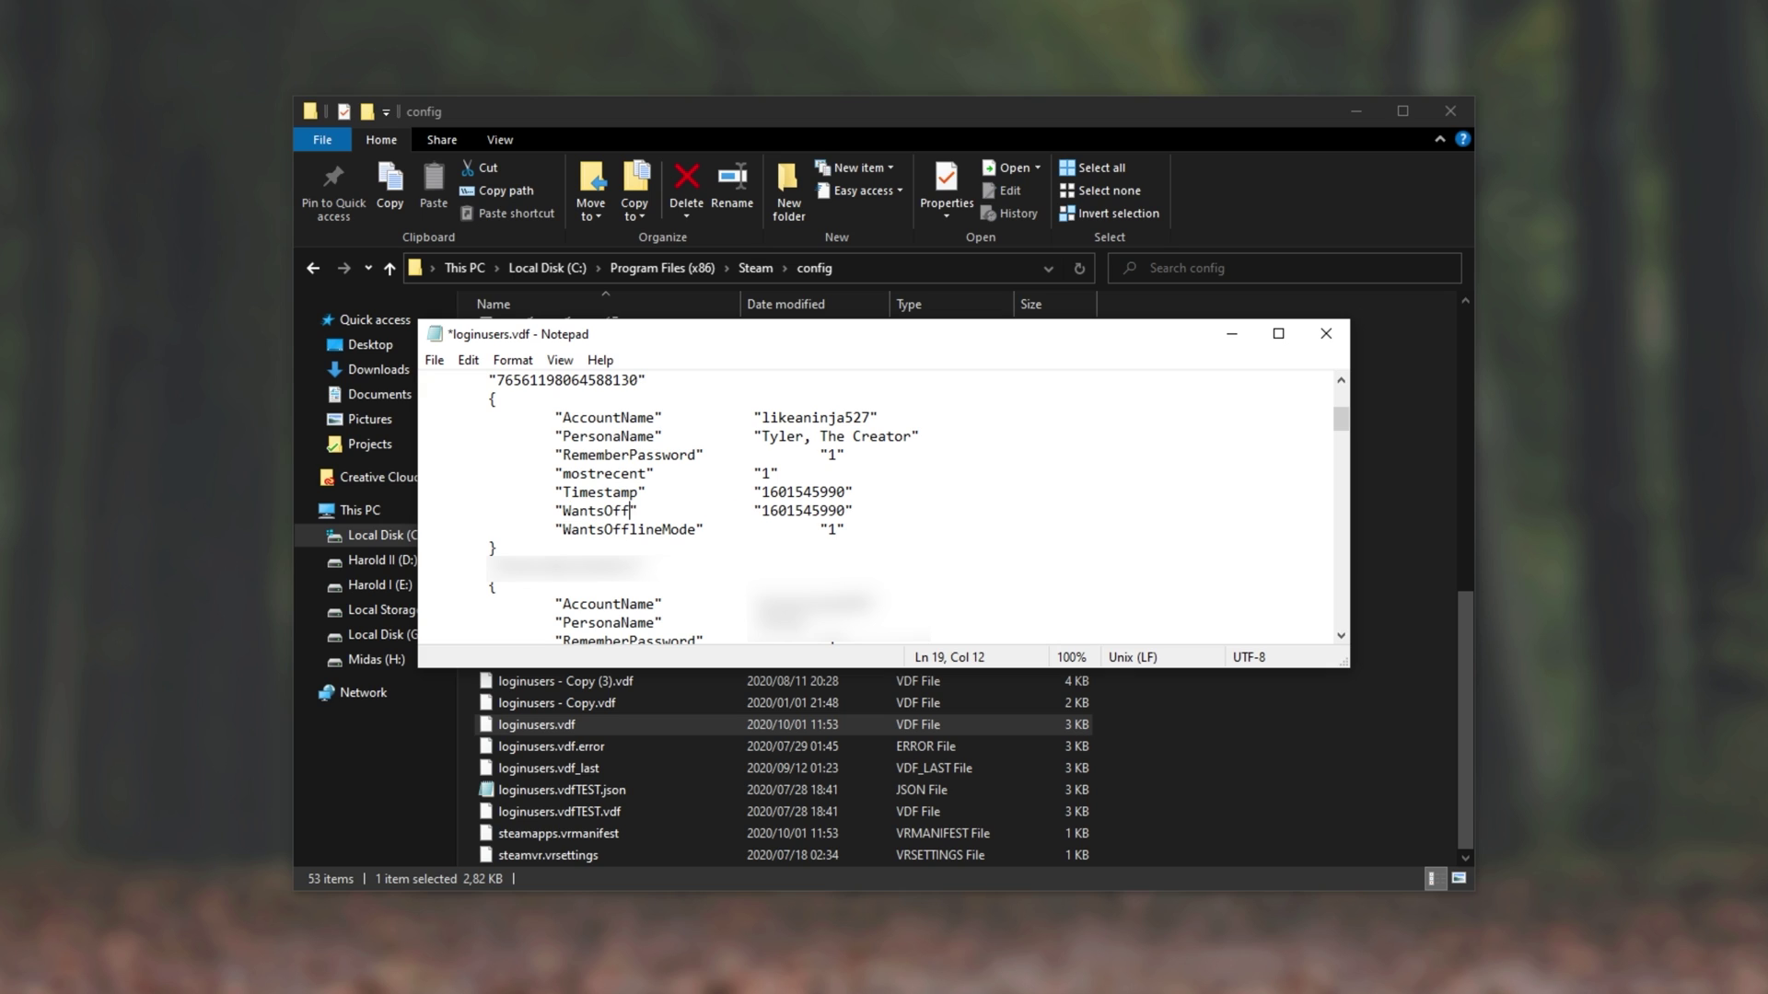
type("ode")
key("Right")
key("Tab")
key("Right")
key("shift+Right")
key("shift+Right")
key("shift+Right")
key("shift+Right")
key("shift+Right")
key("shift+Right")
key("shift+Right")
key("shift+Right")
key("shift+Right")
key("shift+Right")
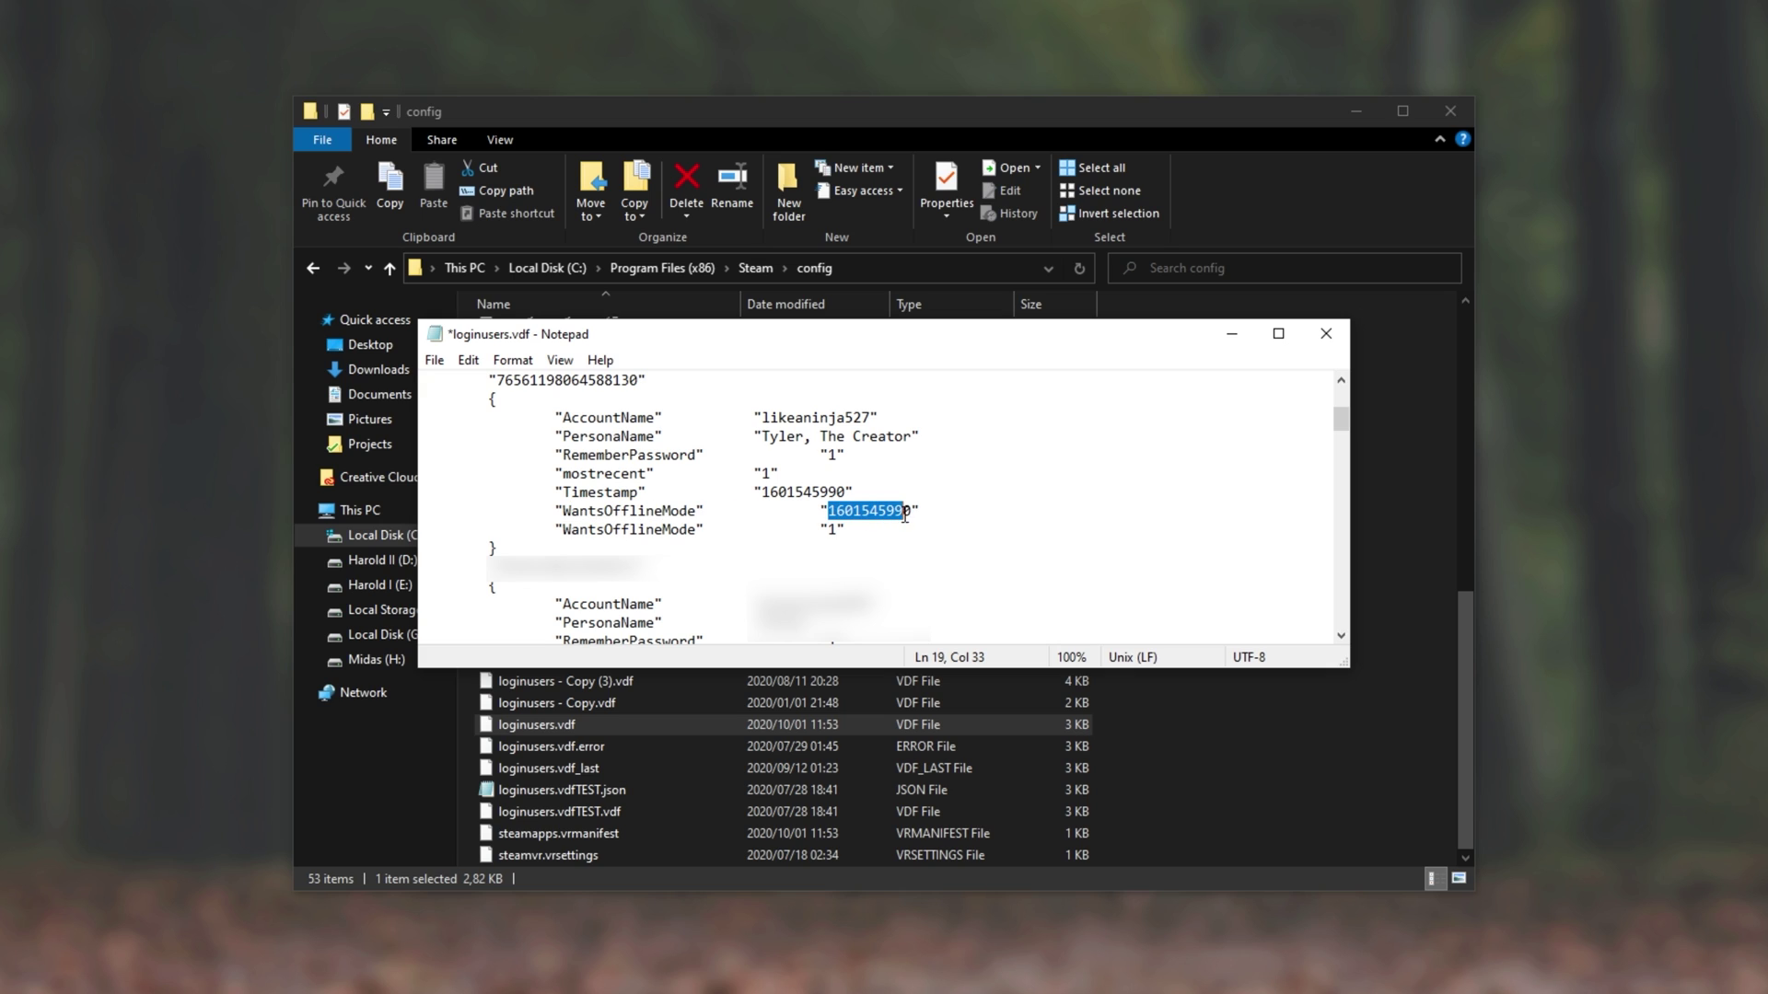
type("1")
- Delete the duplicate WantsOfflineMode line beneath Timestamp and save loginusers.vdf
left_click_drag(900, 512, 899, 490)
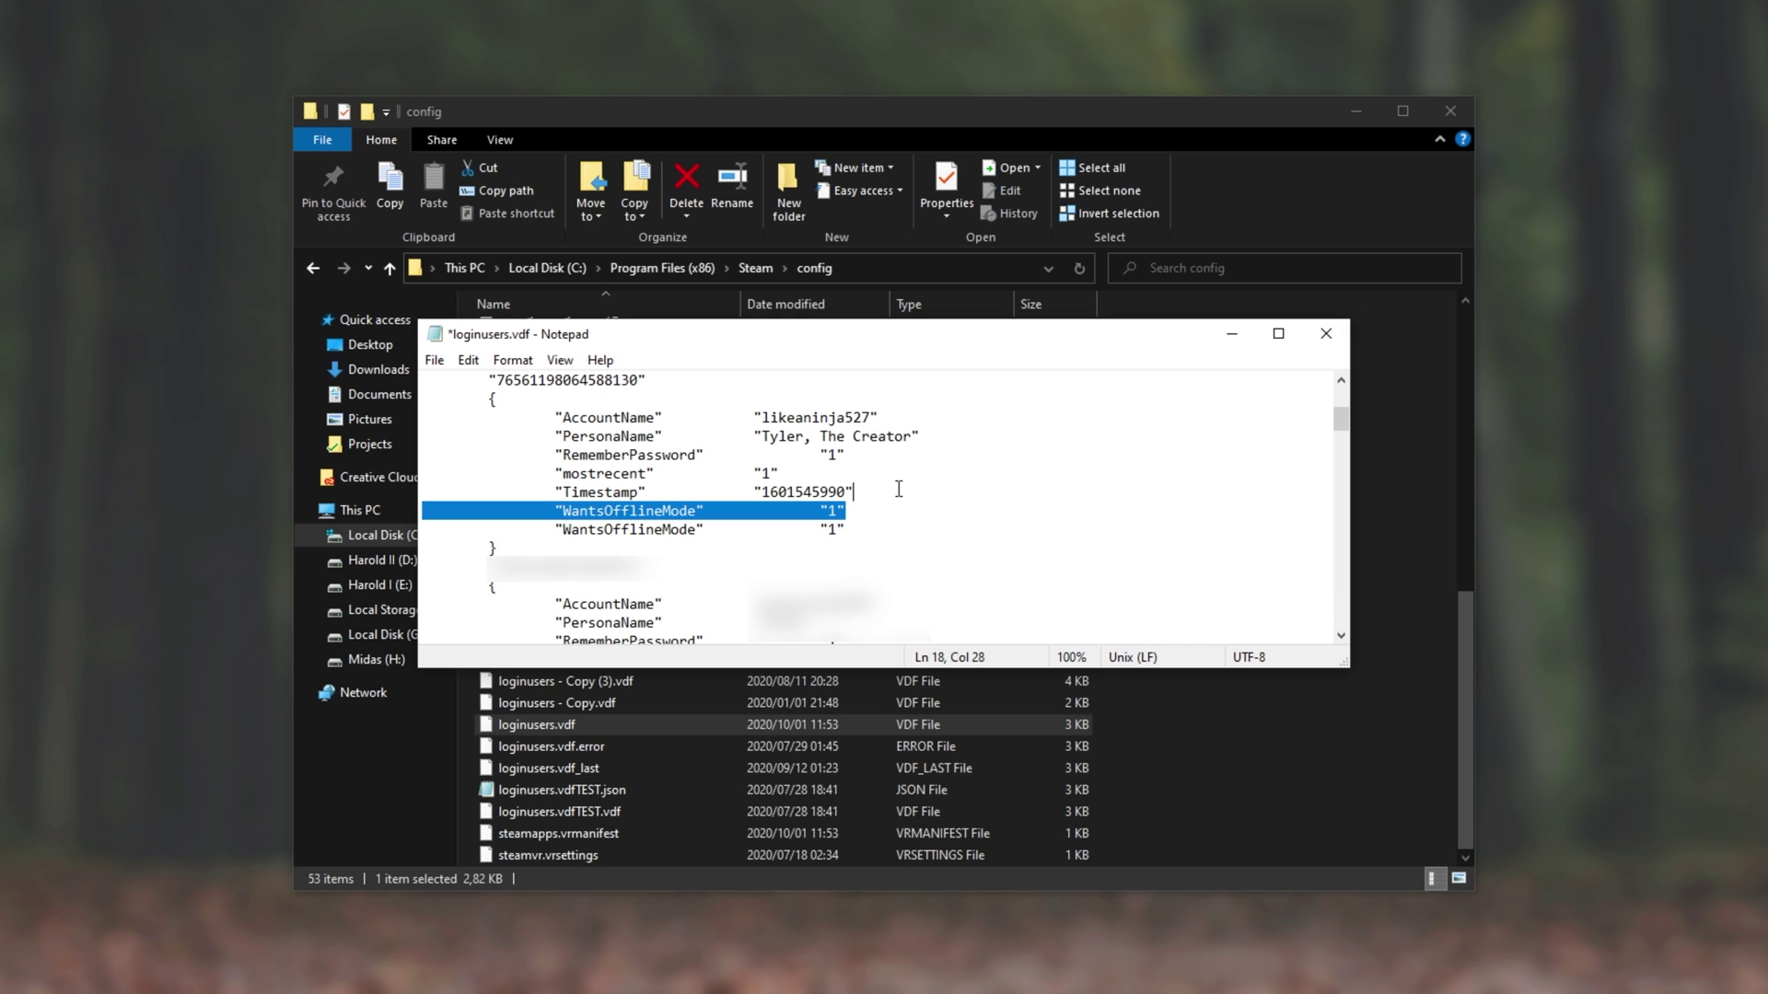
key("Delete")
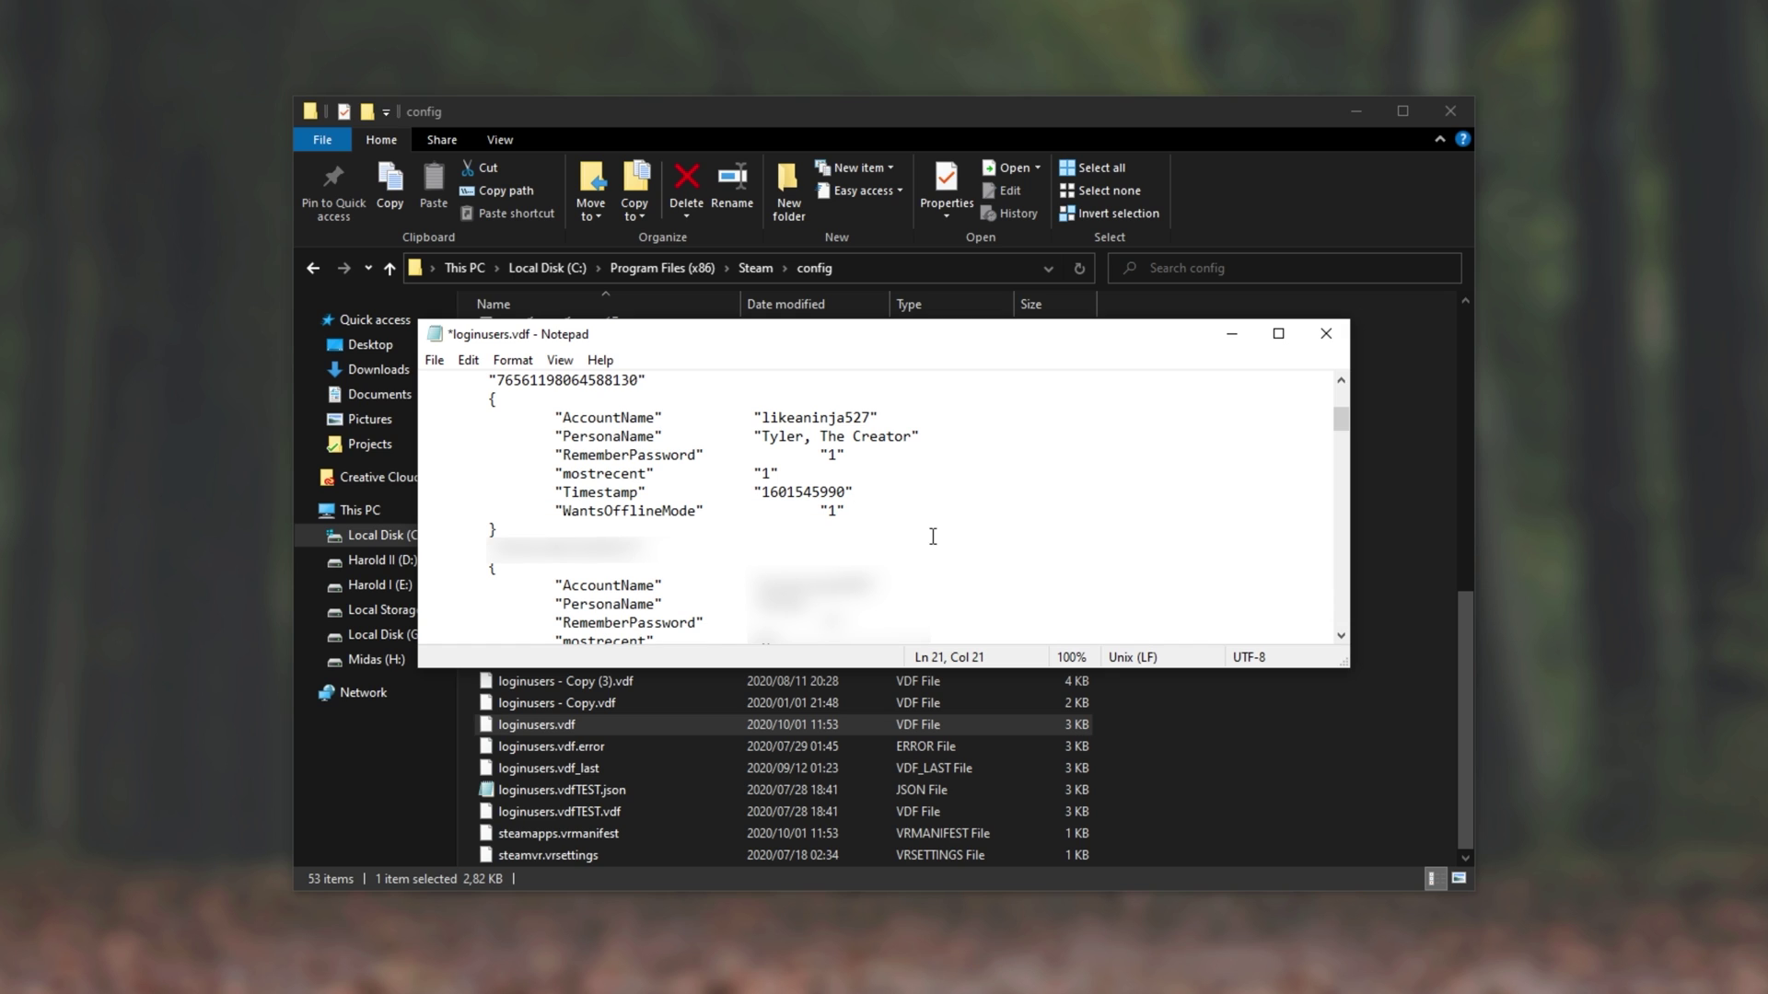
key("ctrl+s")
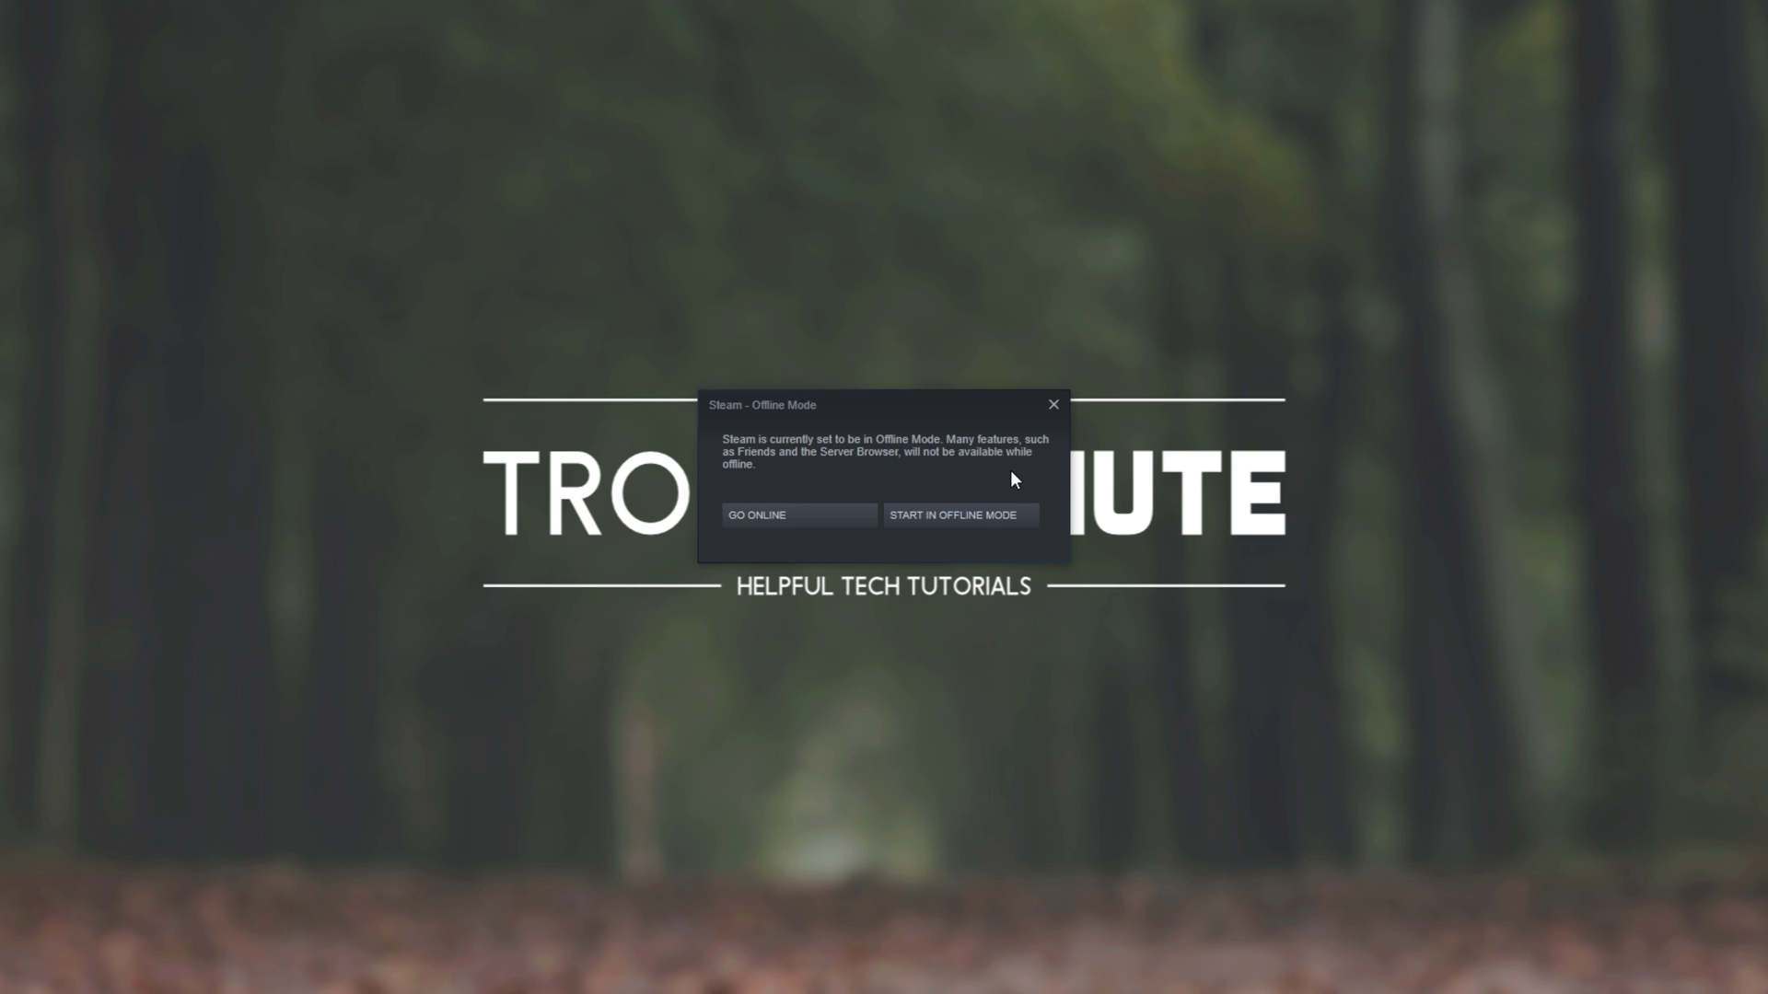
- Start Steam in offline mode and view the account options
left_click(926, 518)
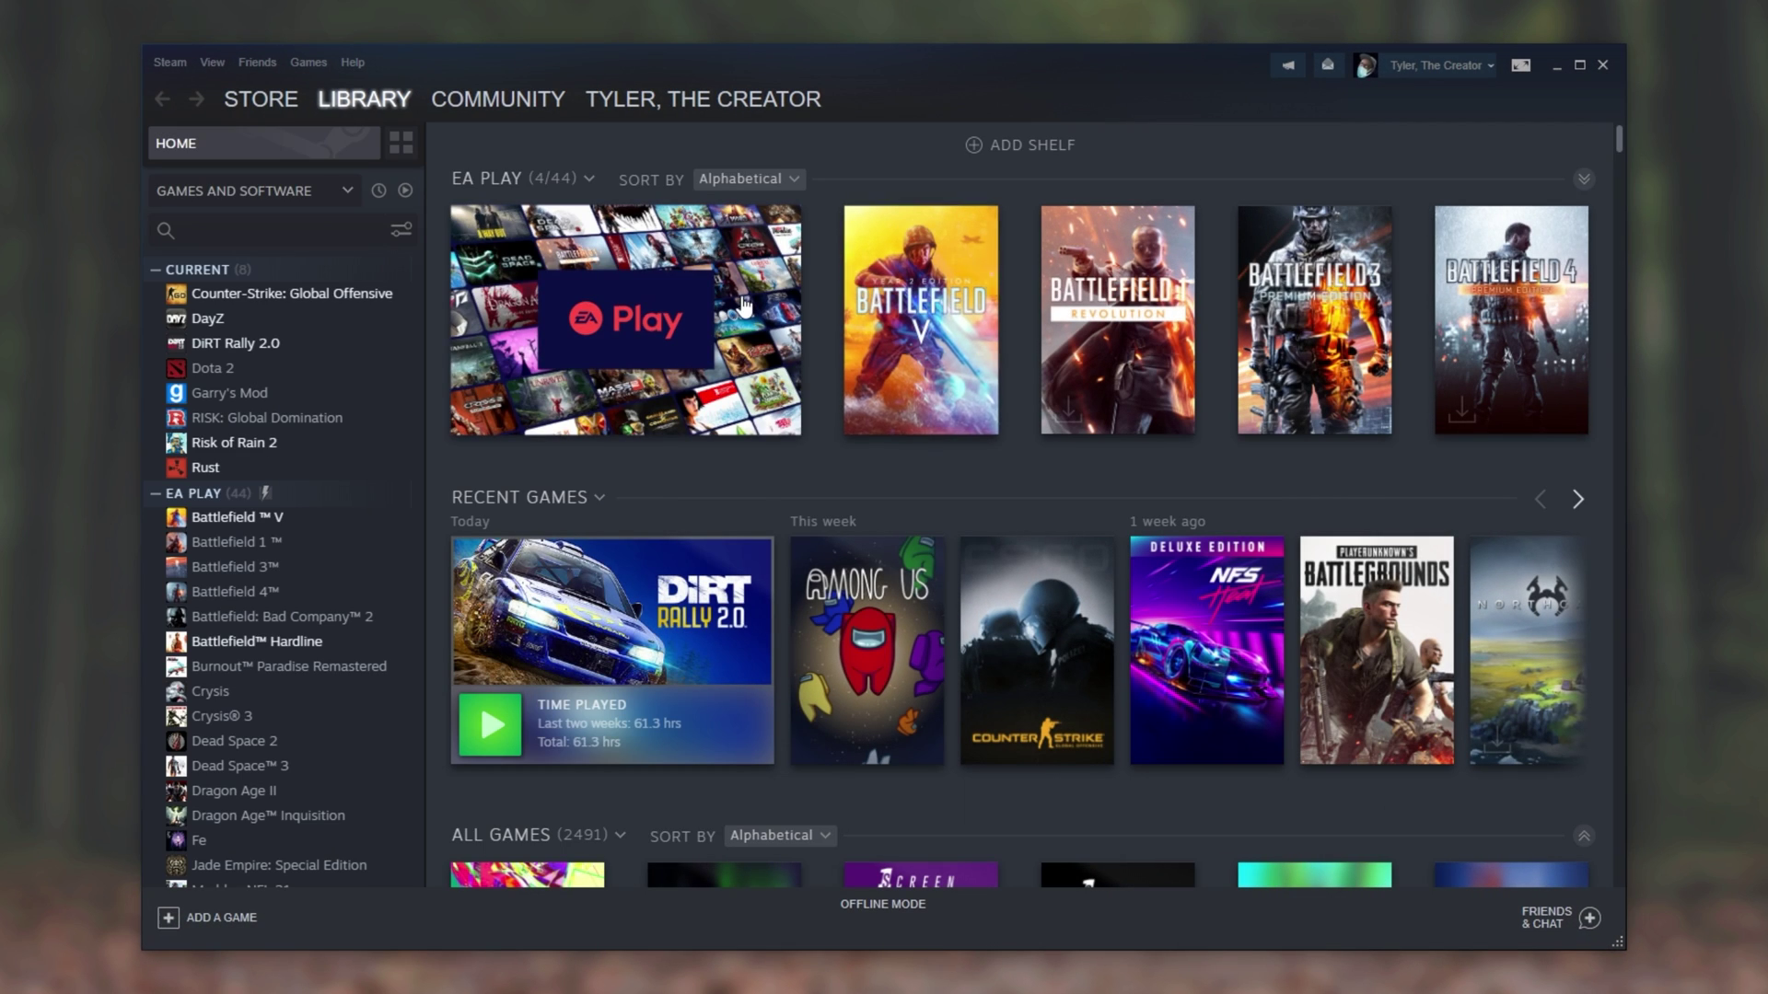
left_click(1415, 70)
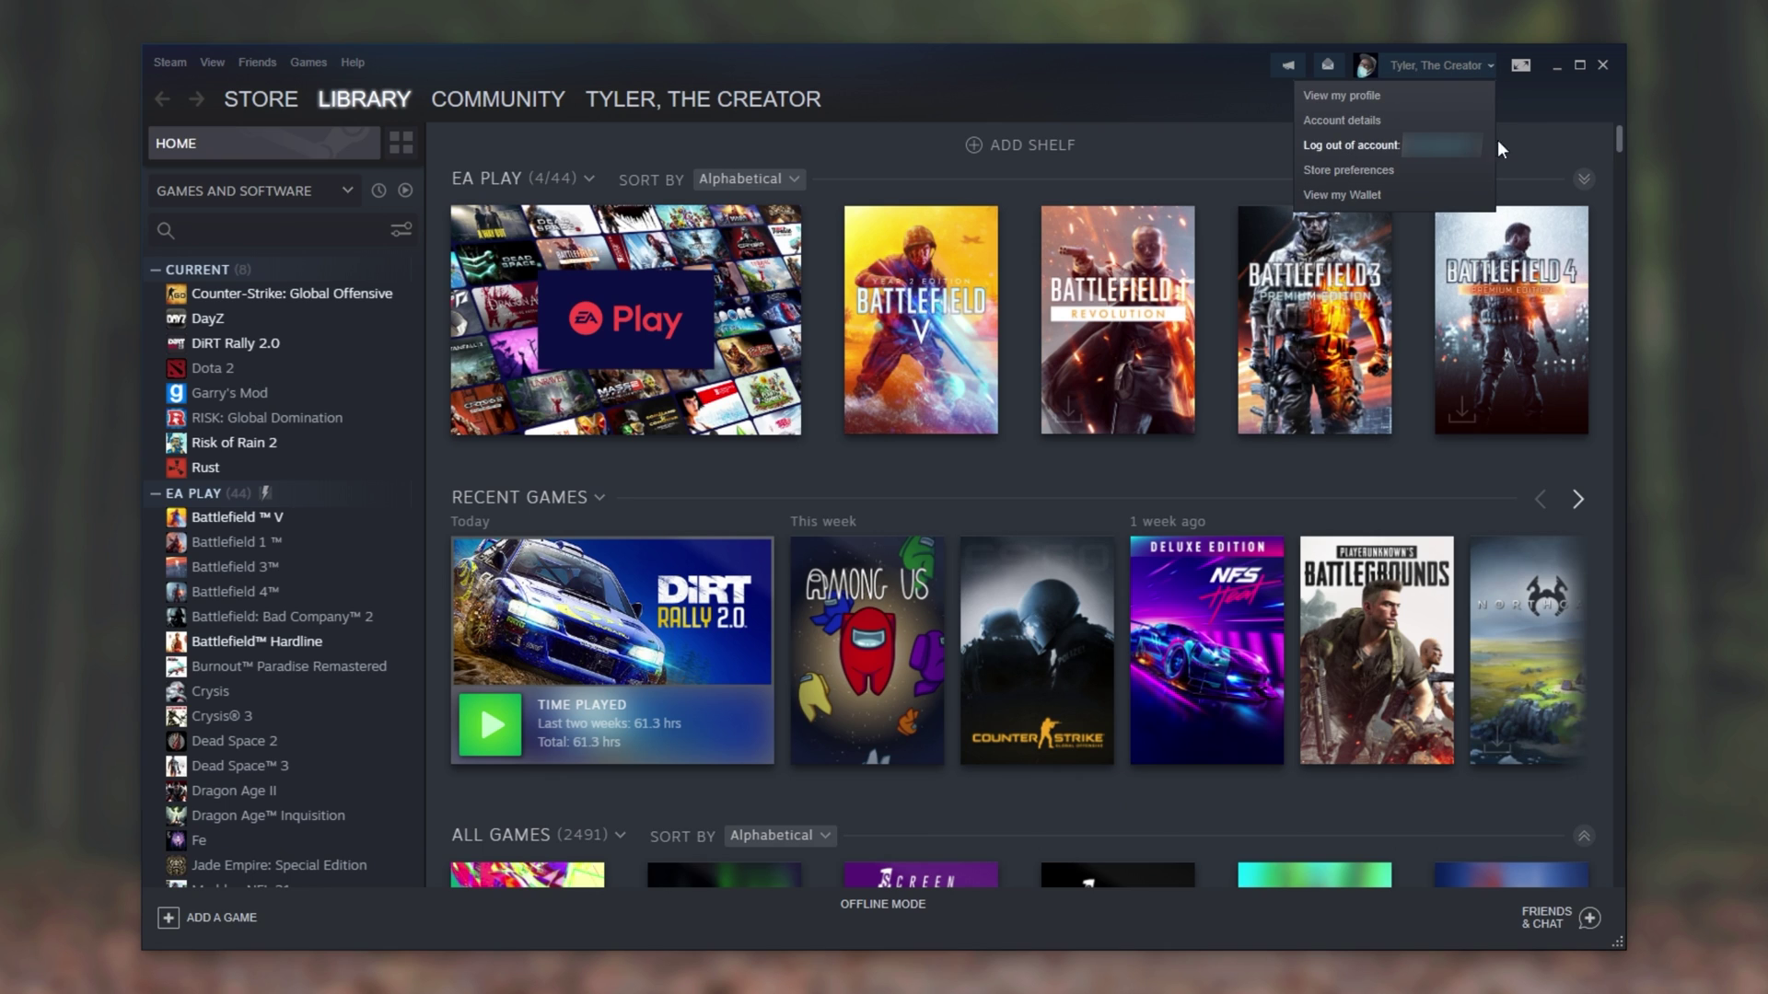
- Check how the store, library and Friends & Chat behave in offline mode, and dismiss the friends window
left_click(309, 96)
left_click(304, 98)
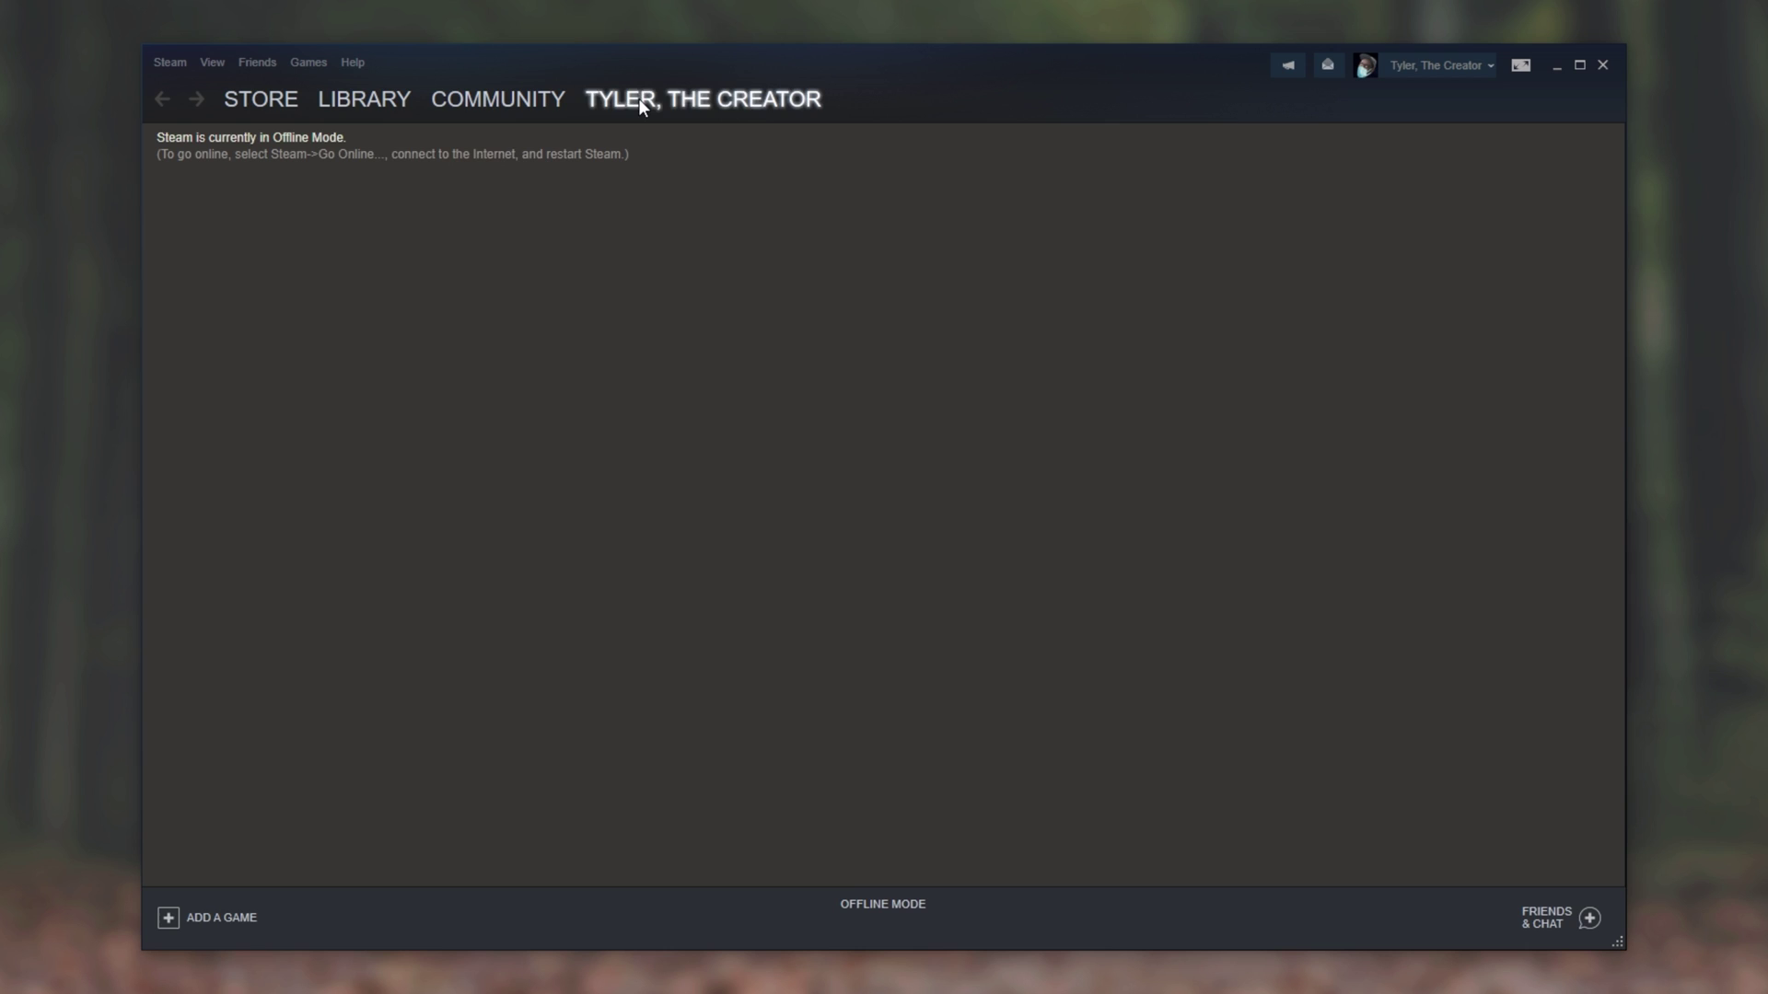
left_click(382, 103)
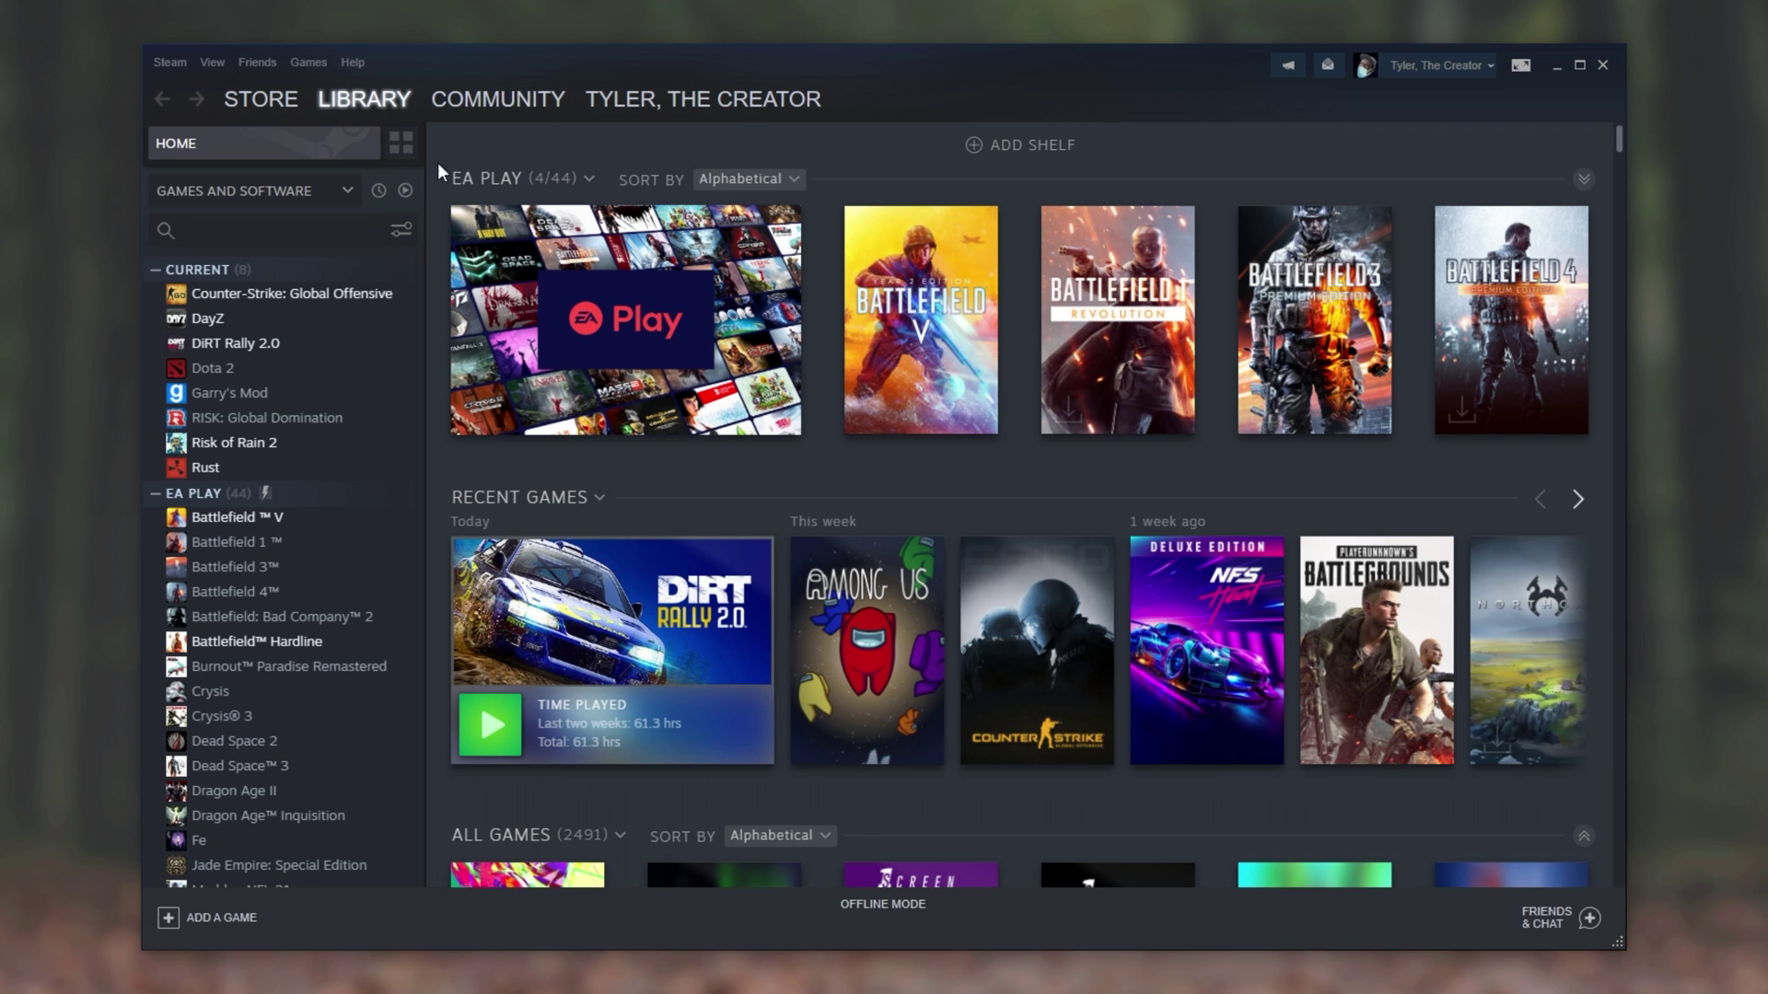
left_click(1556, 916)
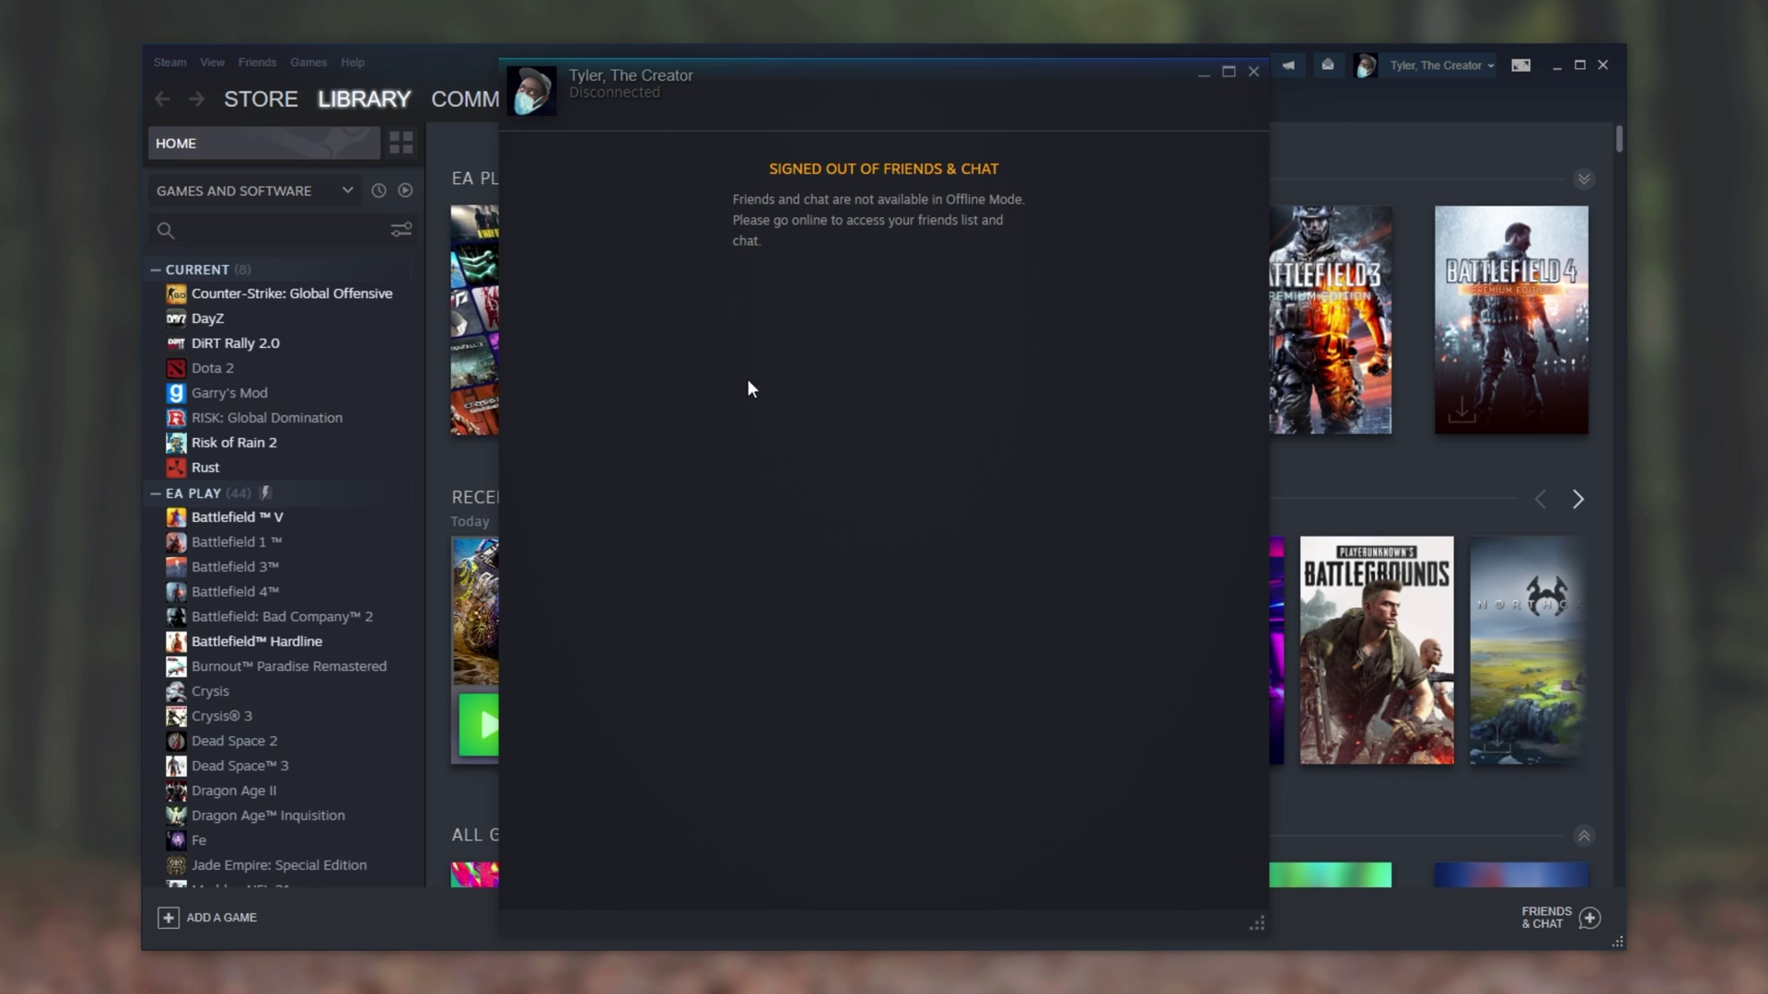
left_click(1200, 71)
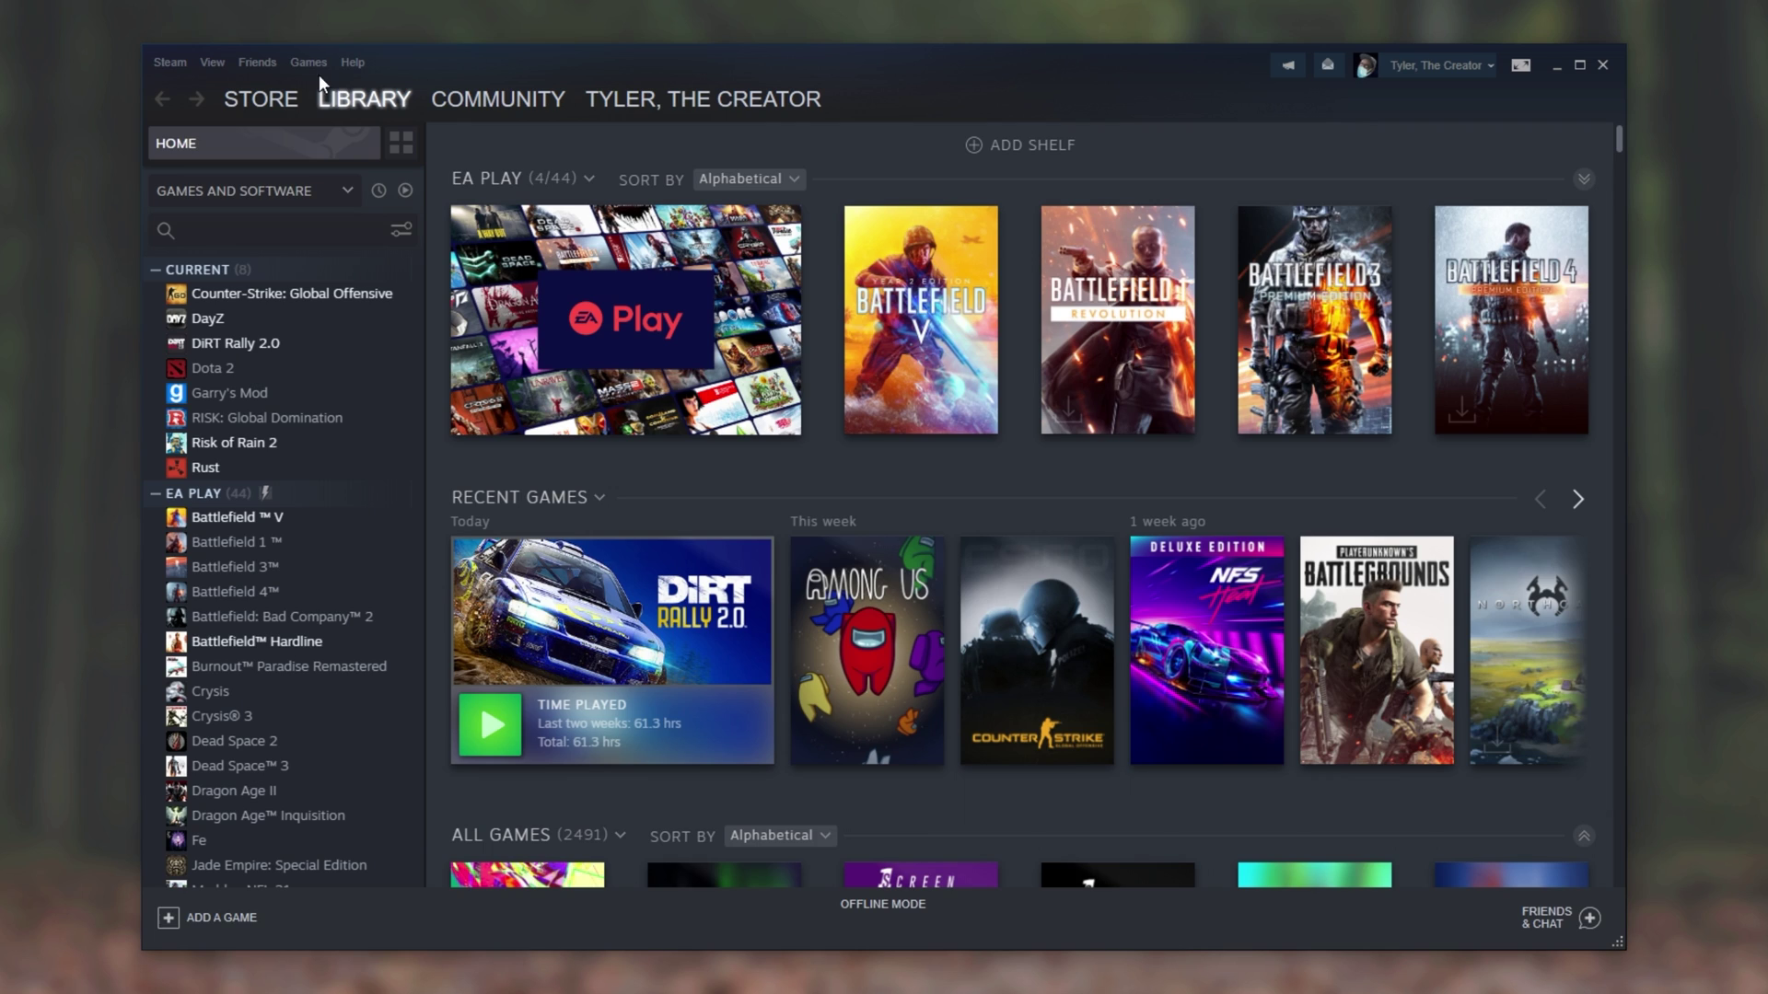
- Bring up the Go Online option
left_click(170, 63)
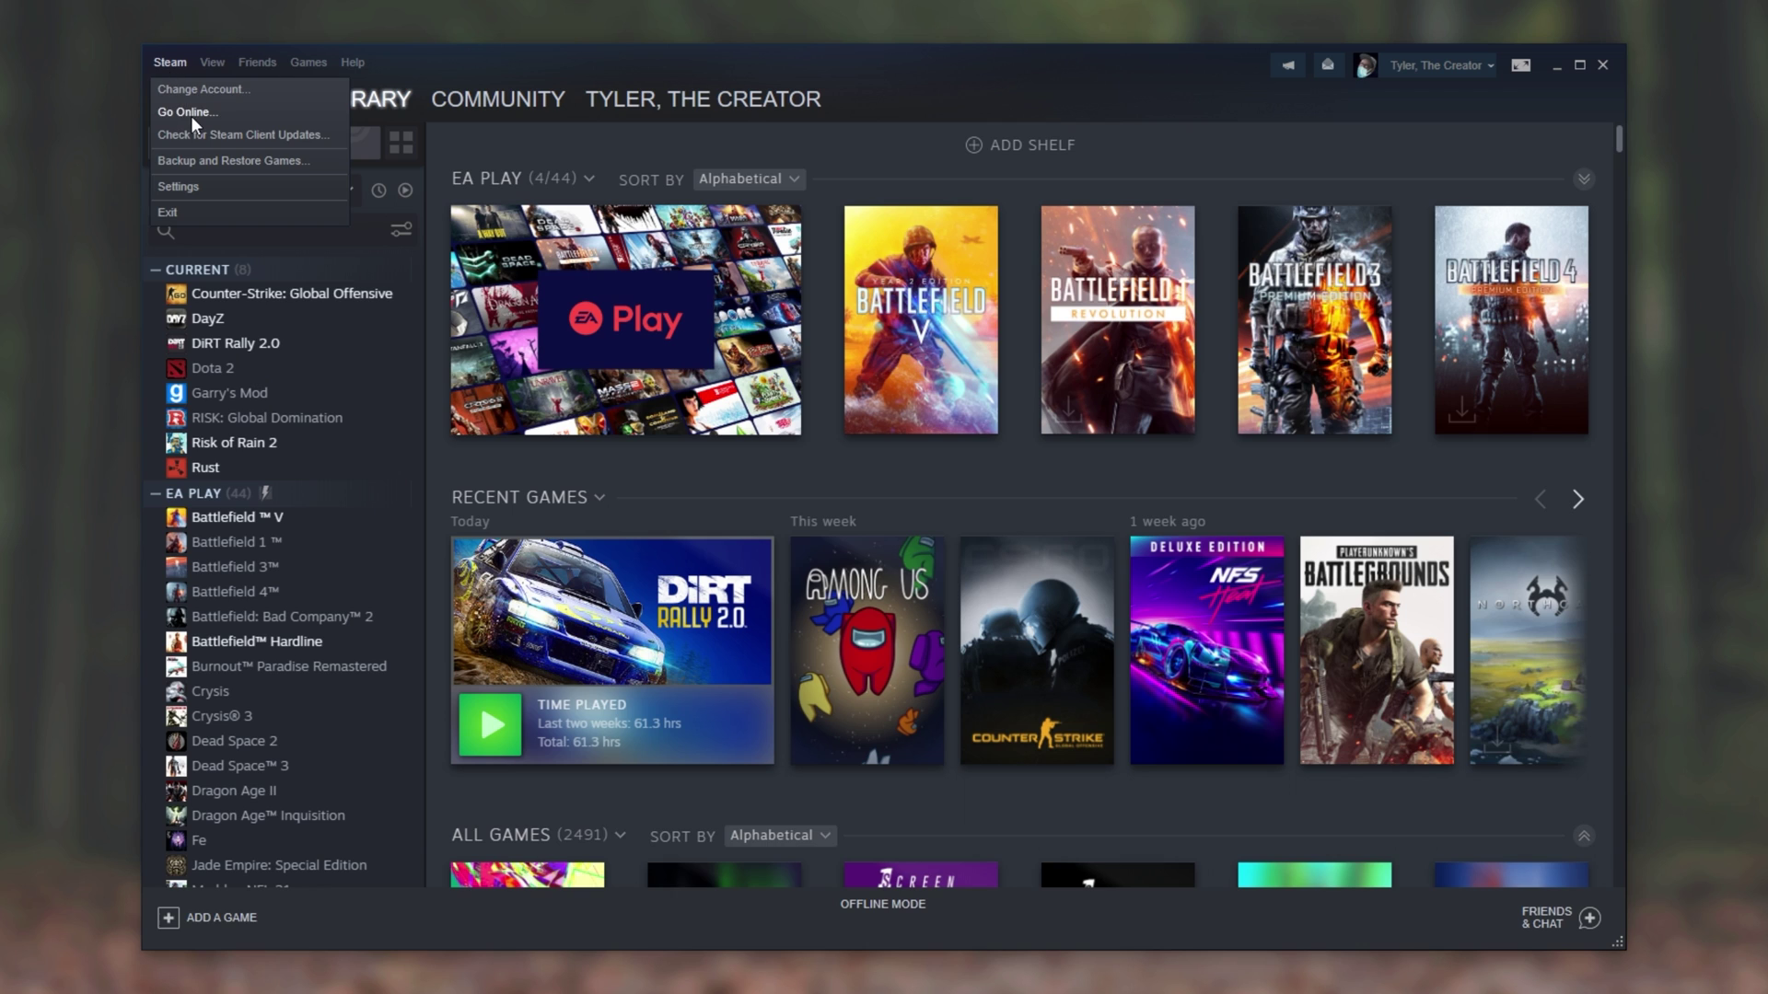